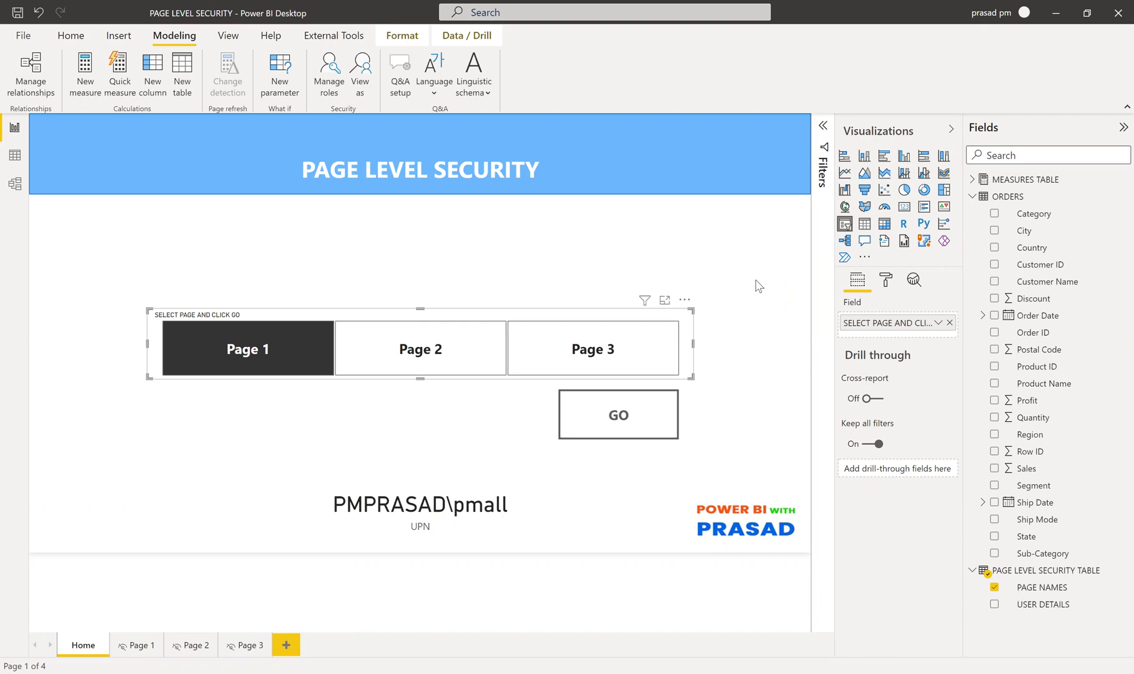
Step: Show the PAGE LEVEL SECURITY TABLE rows in Data view
click(14, 156)
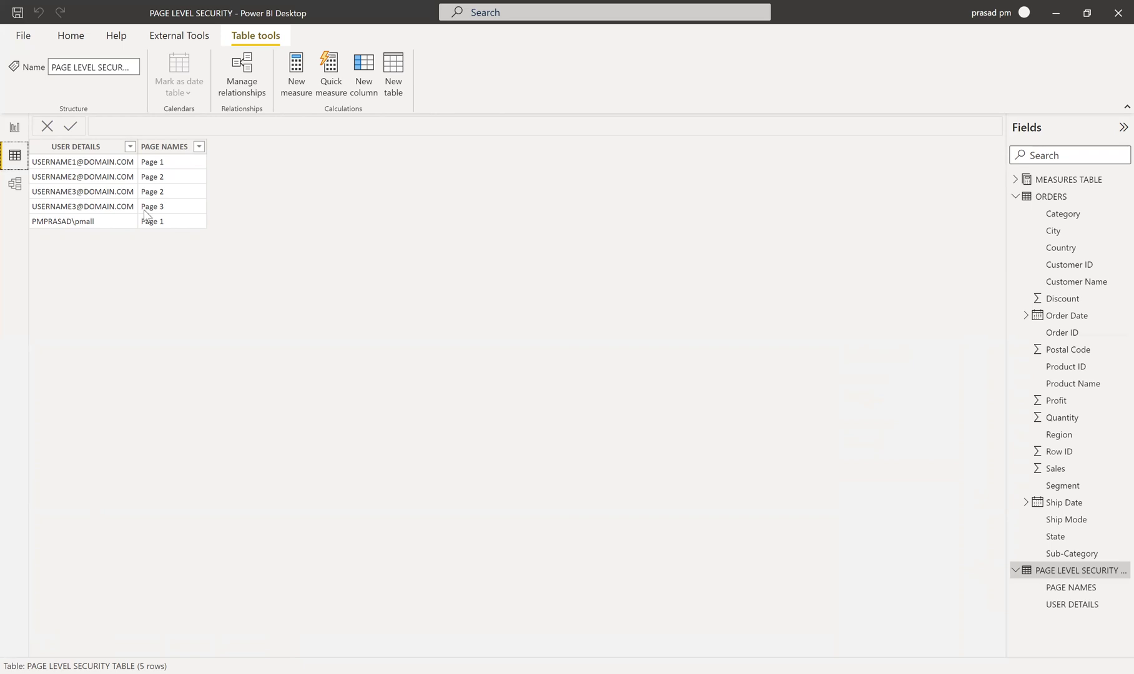
Step: Select the PAGE NAMES column, glance over the model's tables, and return to the Home report page
click(150, 151)
click(14, 185)
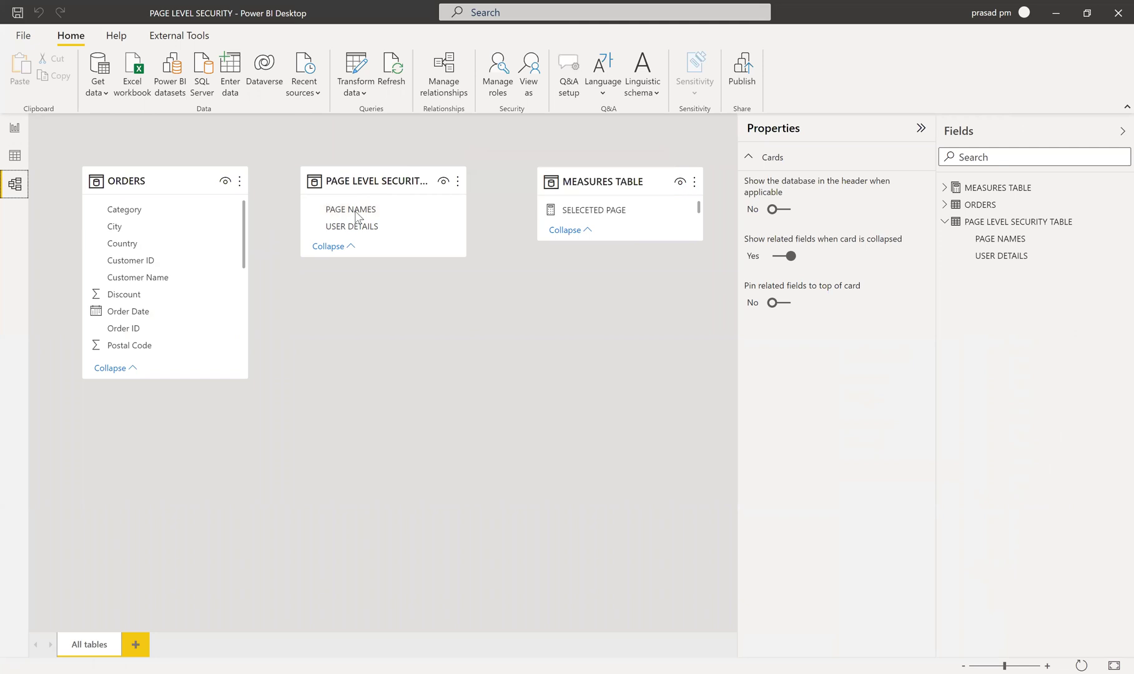
click(15, 129)
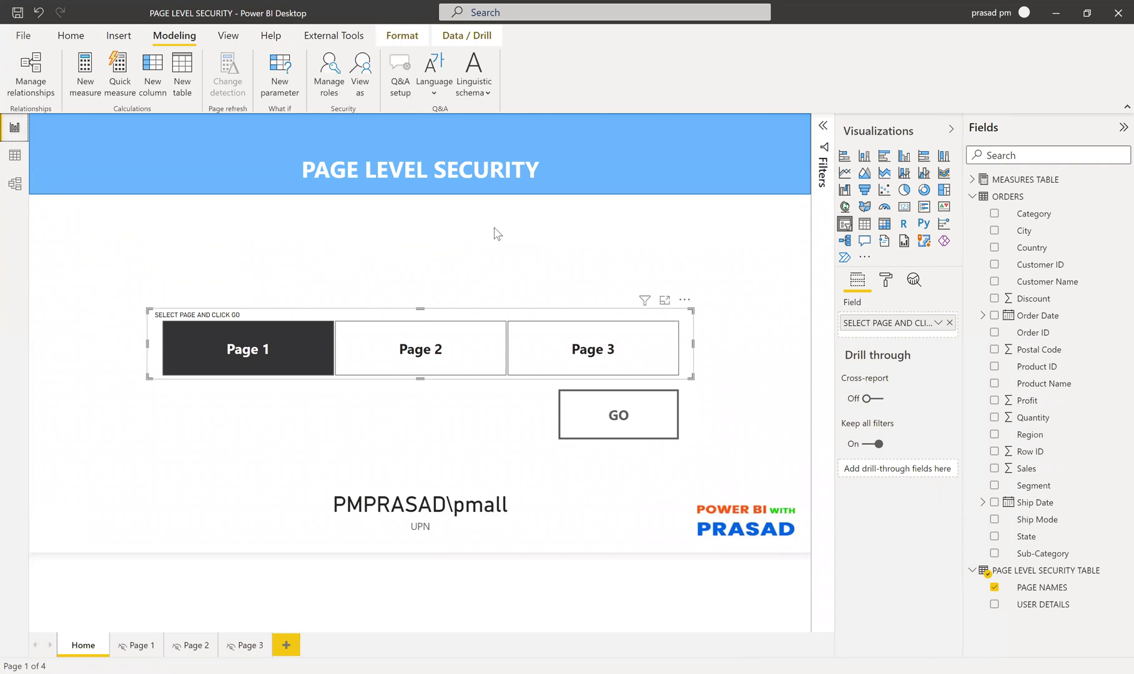
click(657, 239)
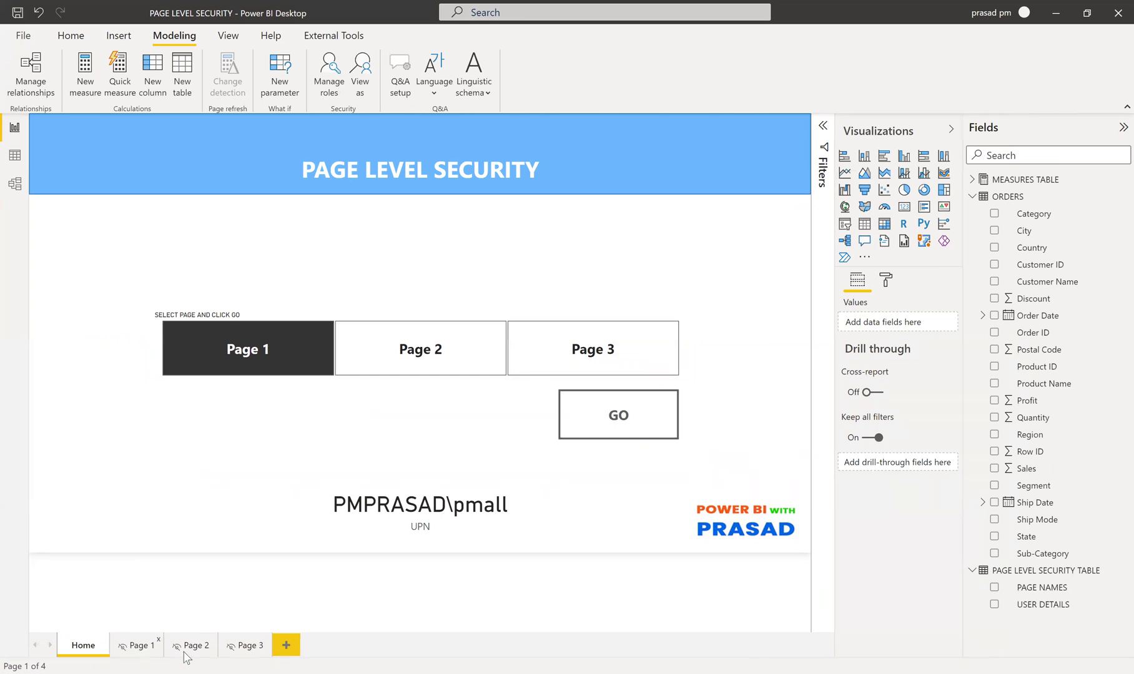
click(156, 649)
click(216, 653)
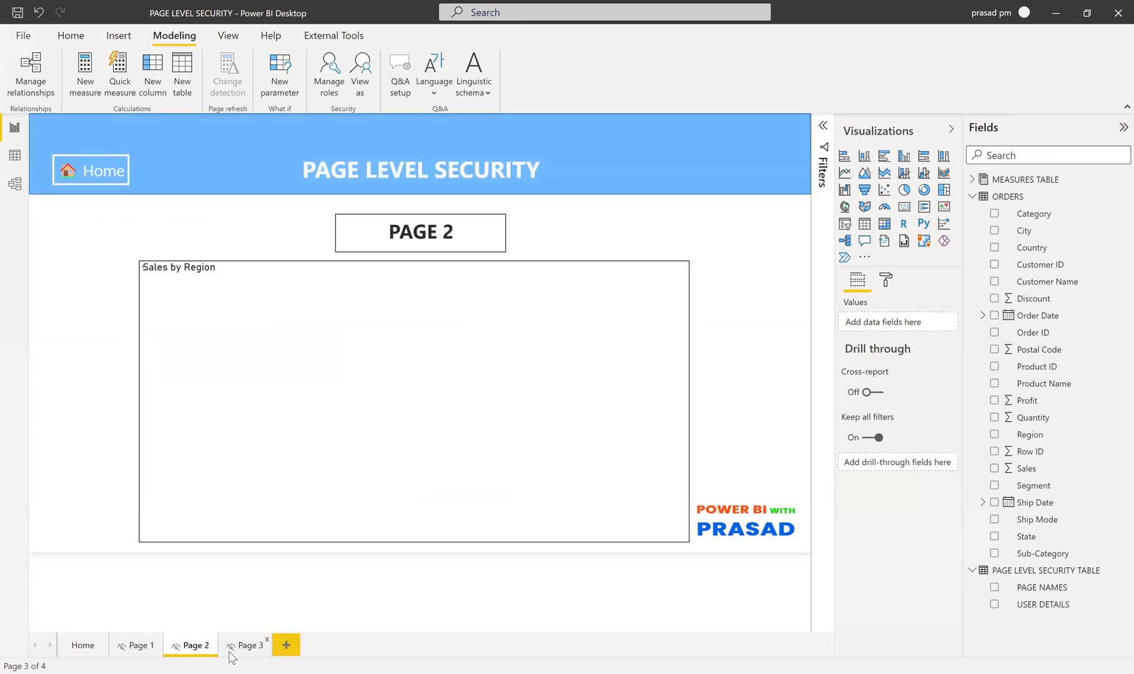
click(228, 651)
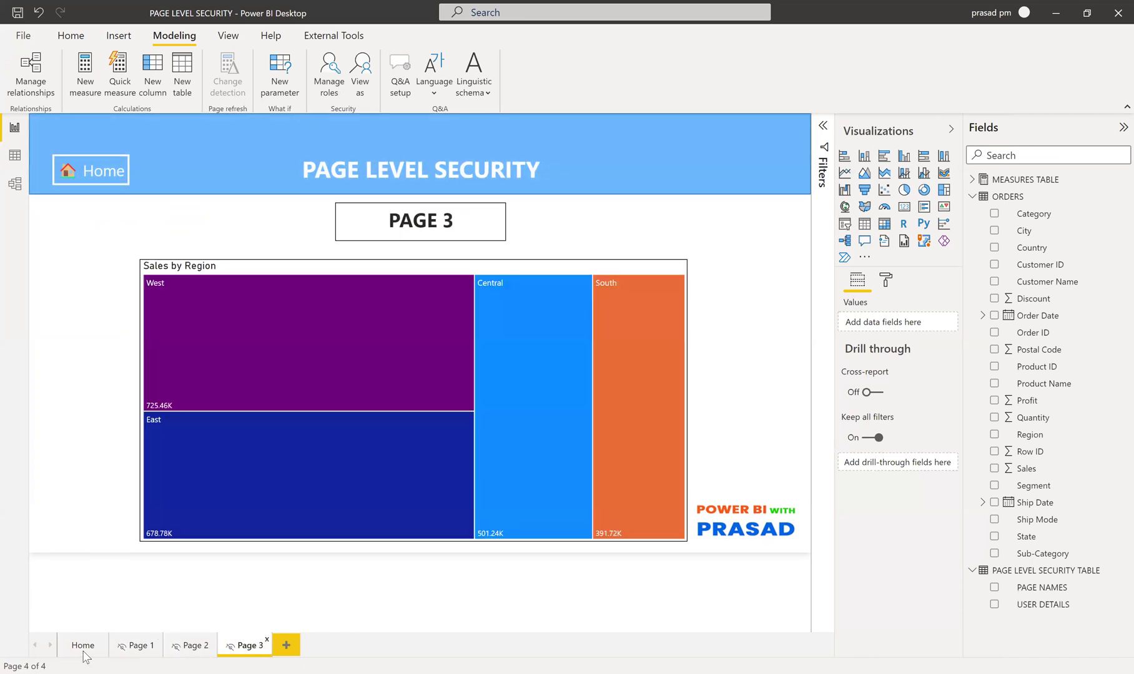
click(84, 649)
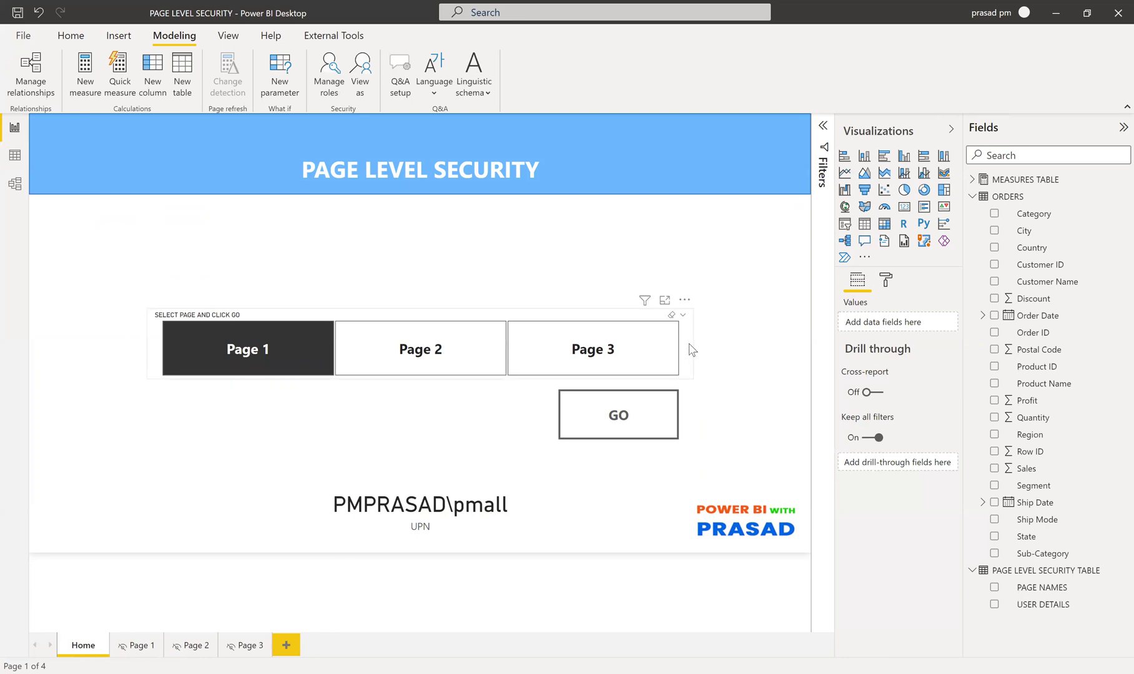
click(293, 337)
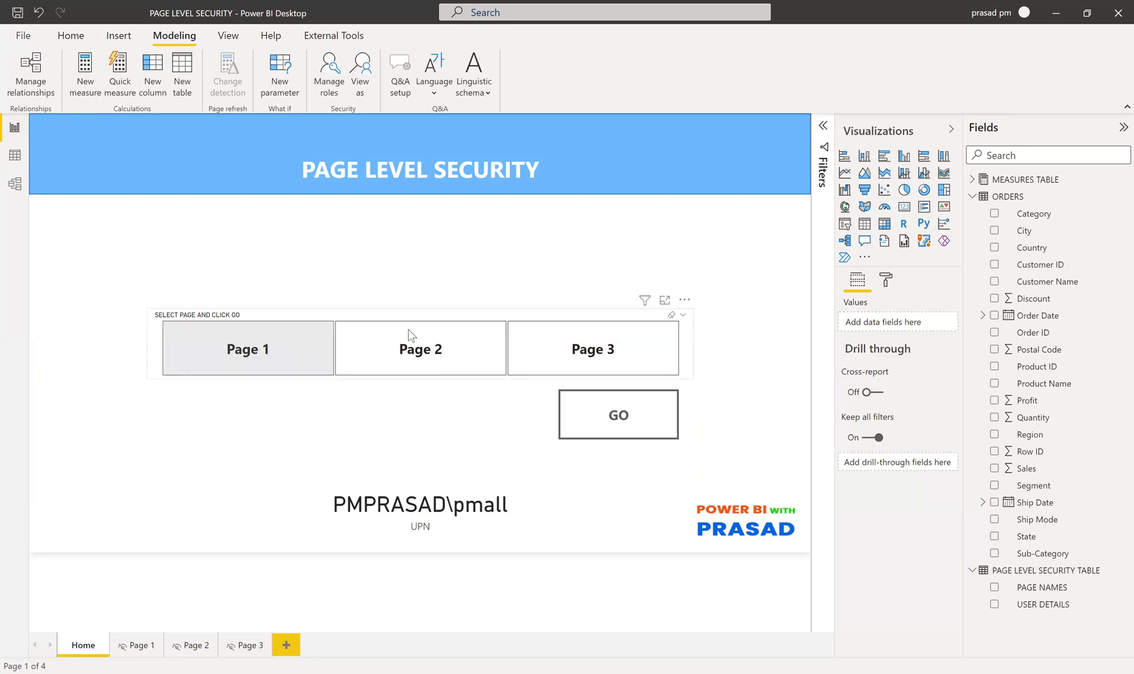
click(689, 360)
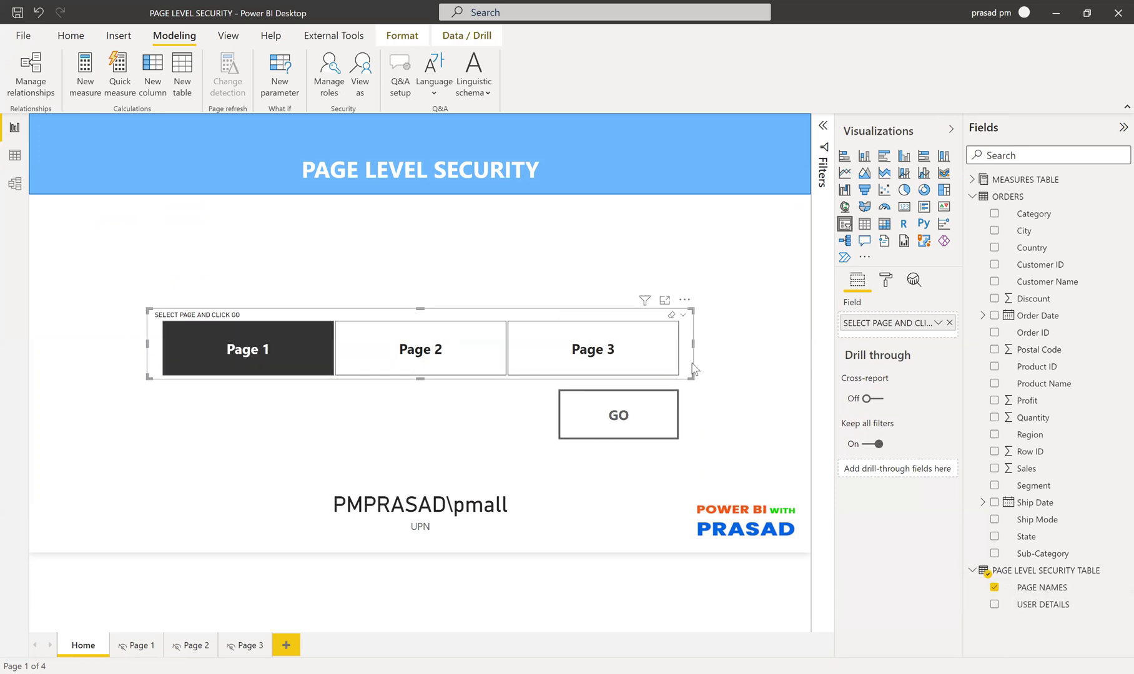
click(886, 280)
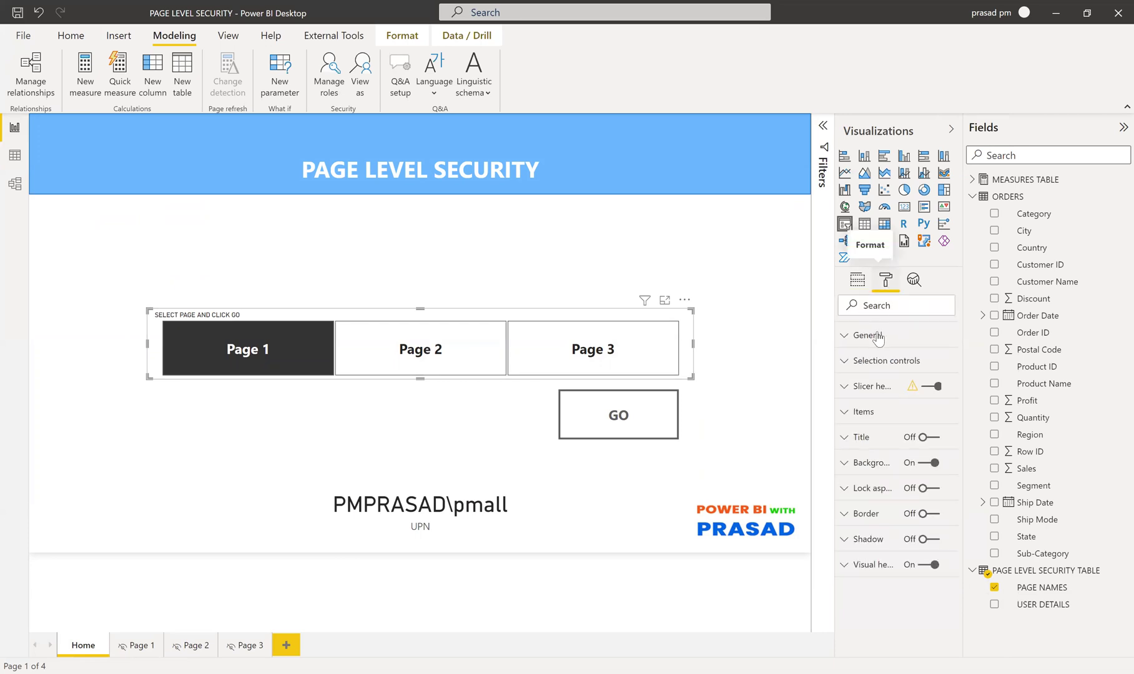
click(877, 336)
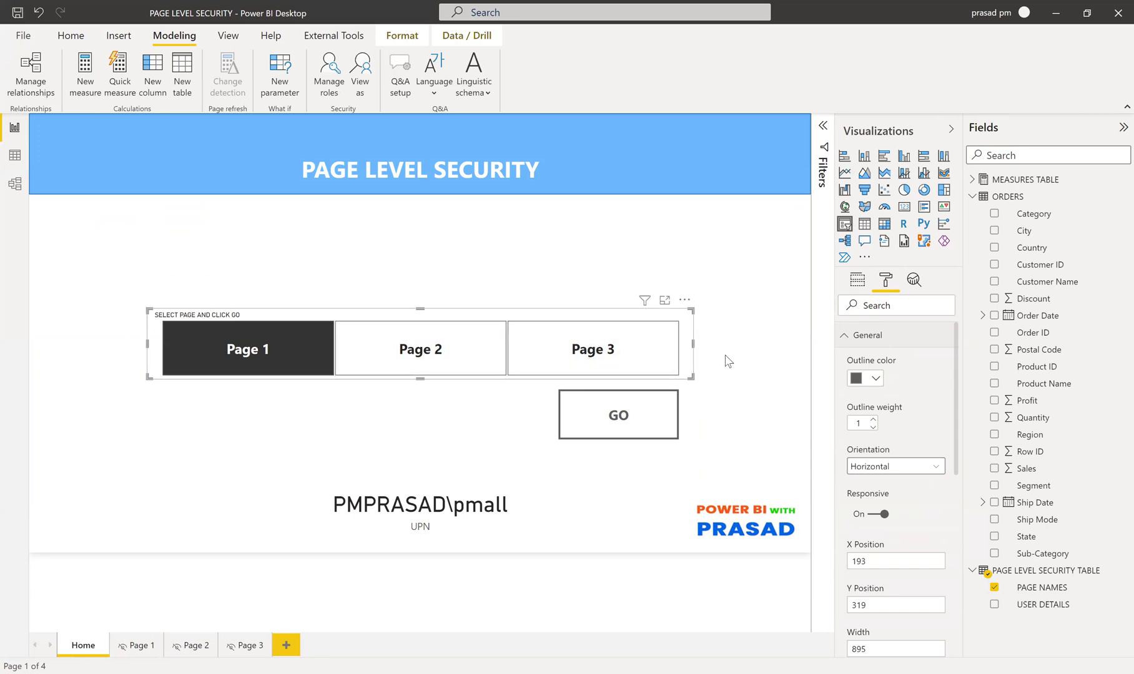
key(Escape)
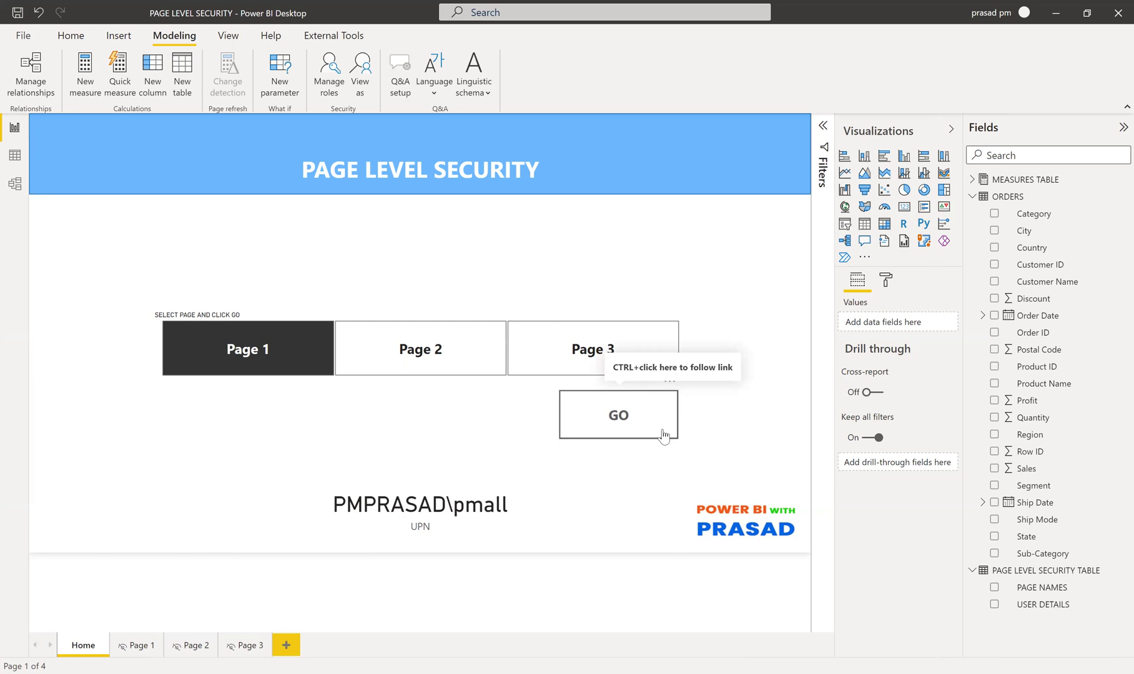
Step: Toggle Page 1 in the page slicer and leave the GO button selected for formatting
click(663, 435)
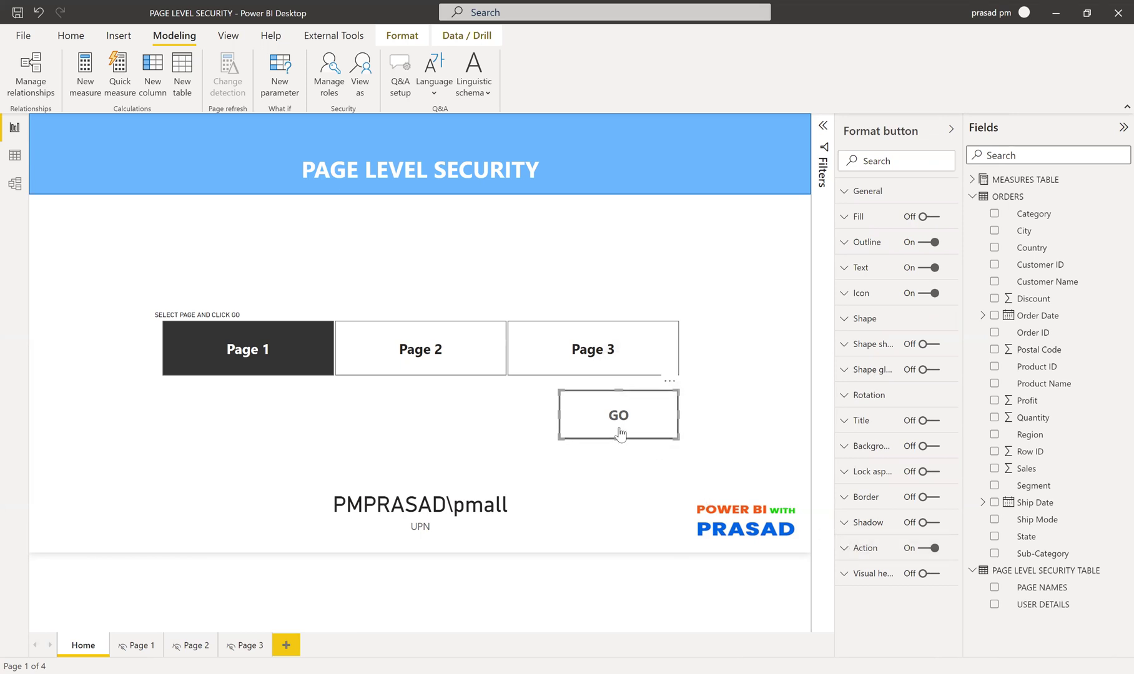
click(260, 354)
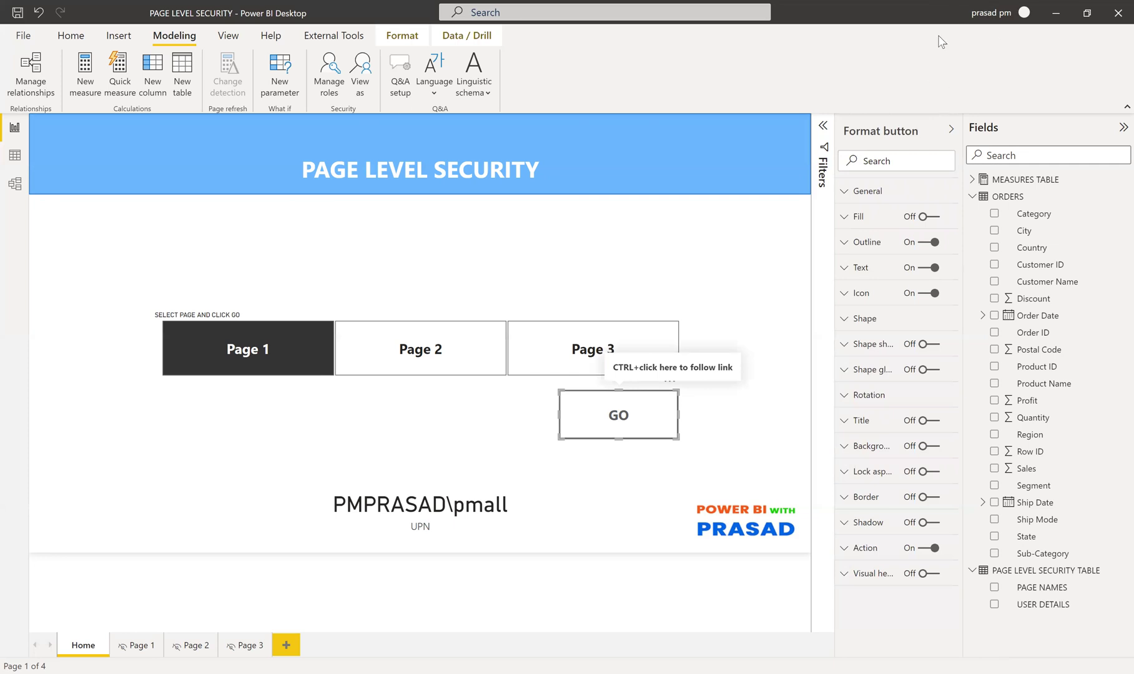
click(231, 342)
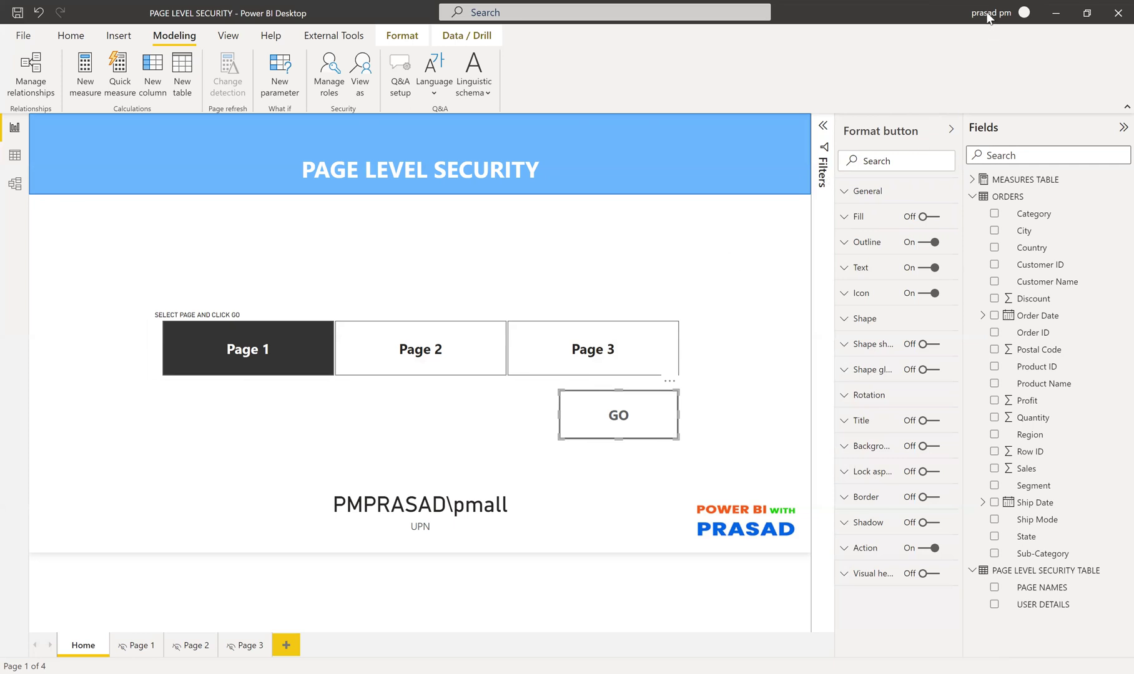
click(299, 354)
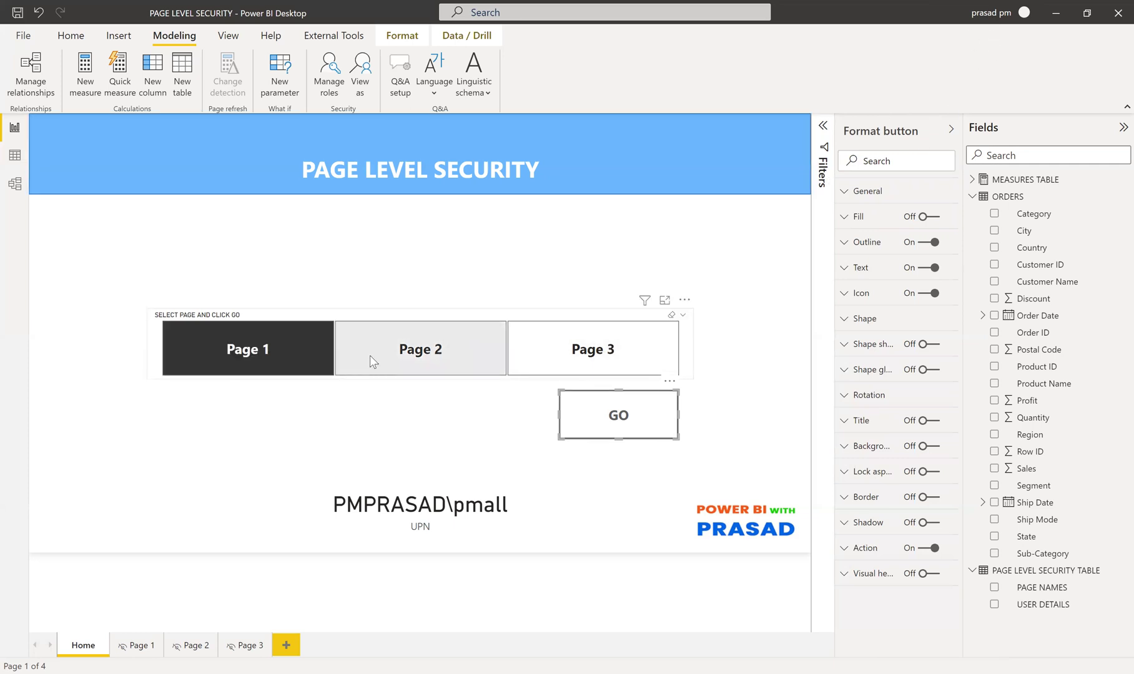
click(729, 296)
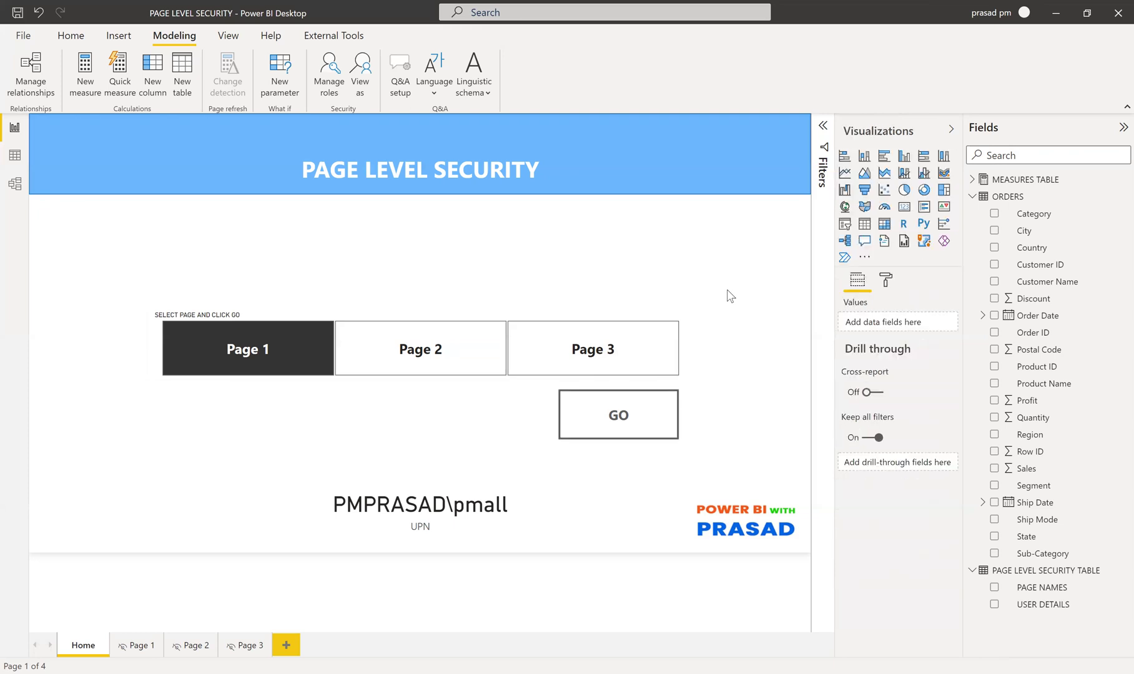
click(669, 435)
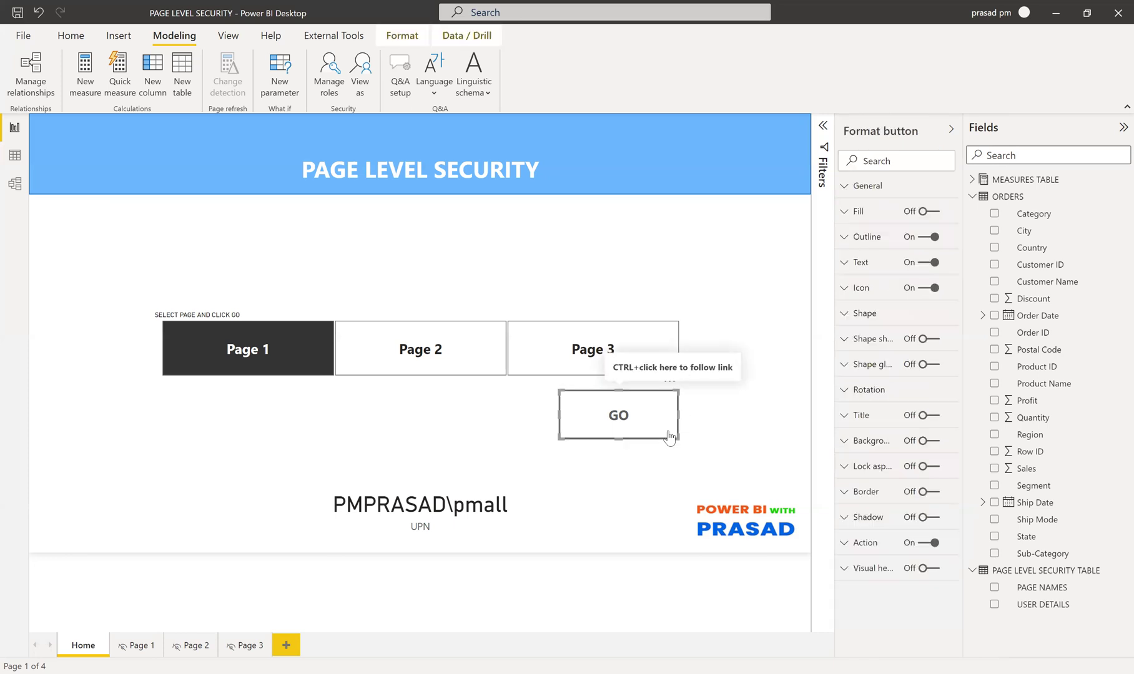
Step: Expand the GO button's Action settings, check the SELECETED PAGE formula, and open Destination conditional formatting
click(844, 550)
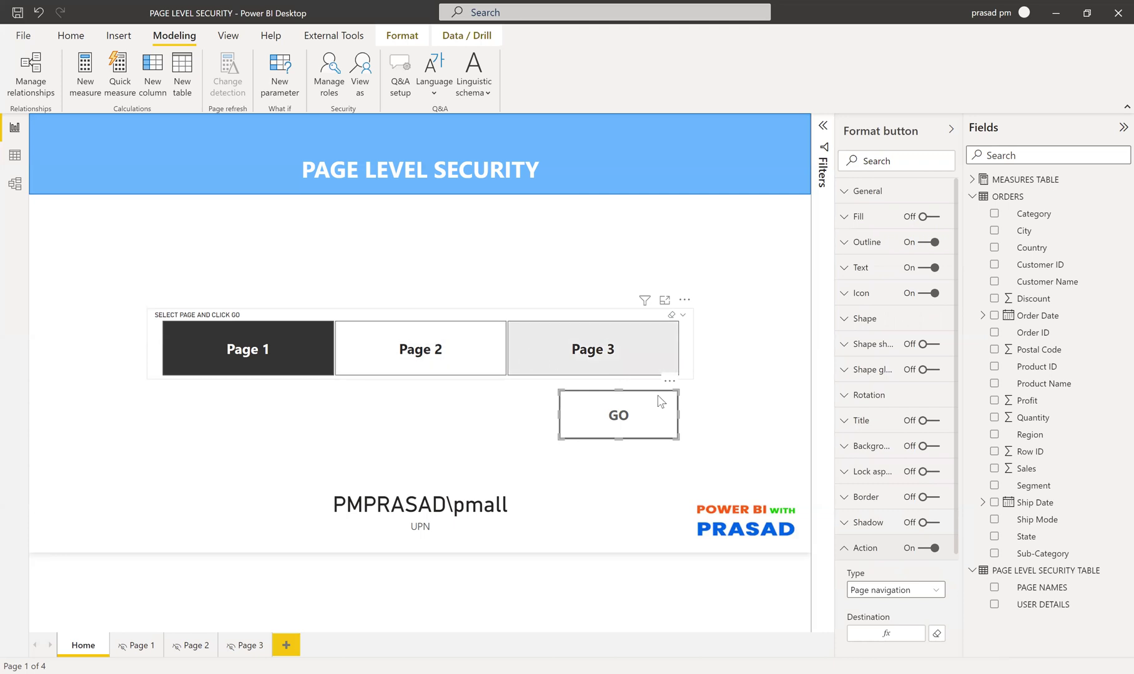
scroll(906, 608, down, 3)
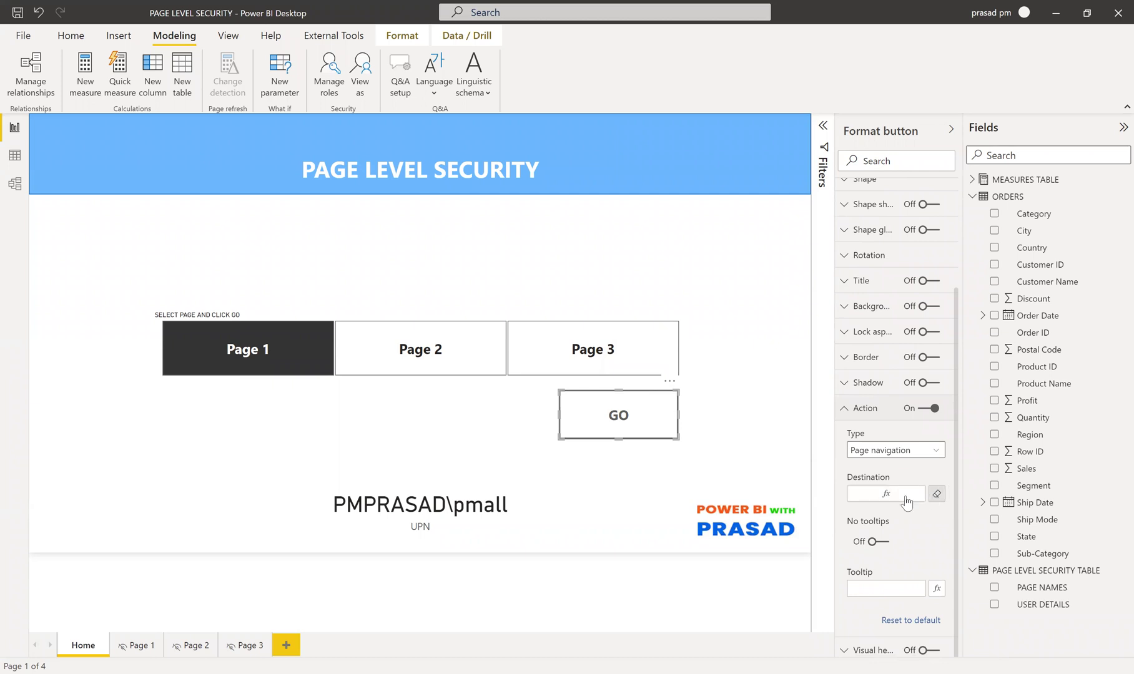
click(973, 180)
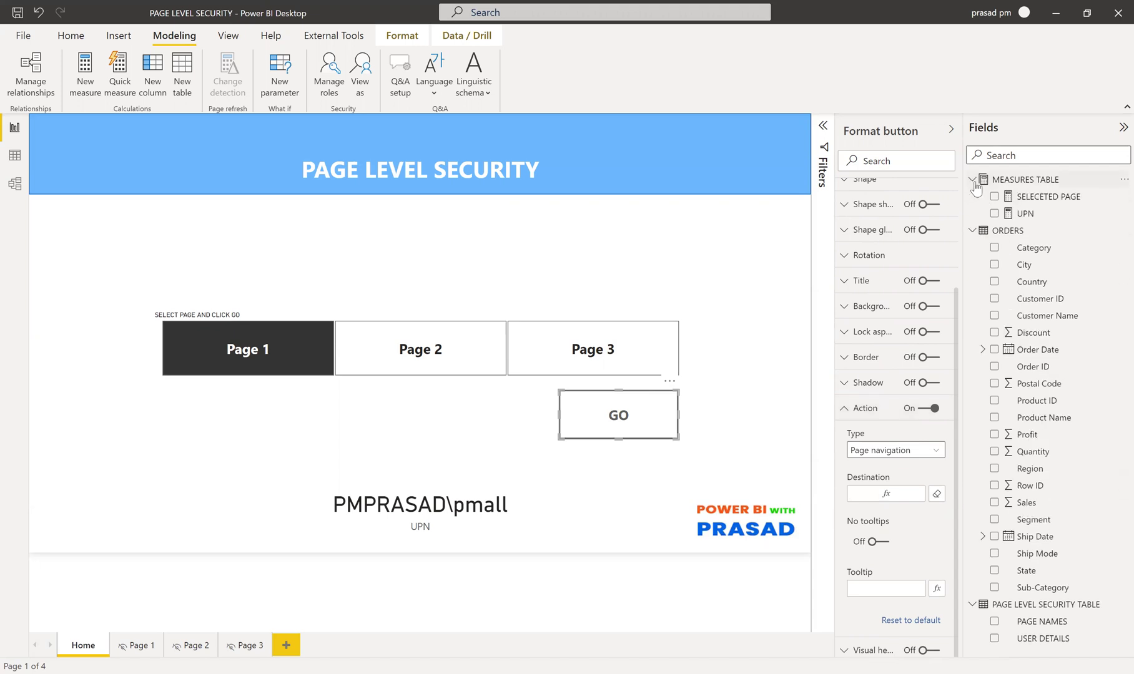
click(1035, 198)
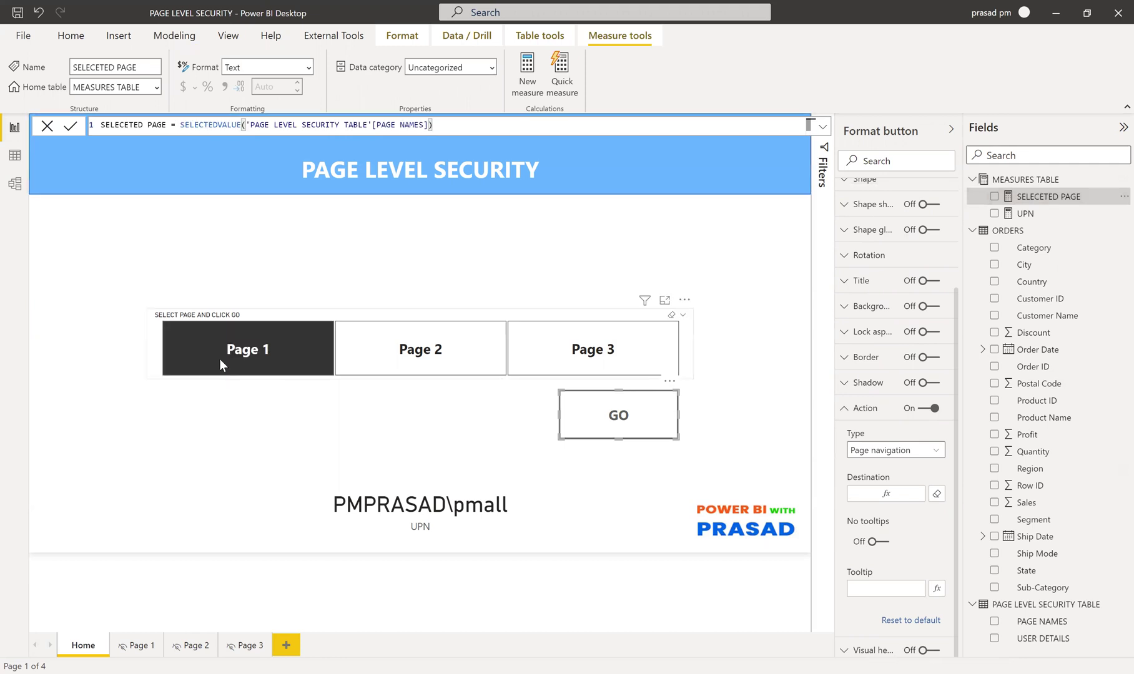
click(281, 370)
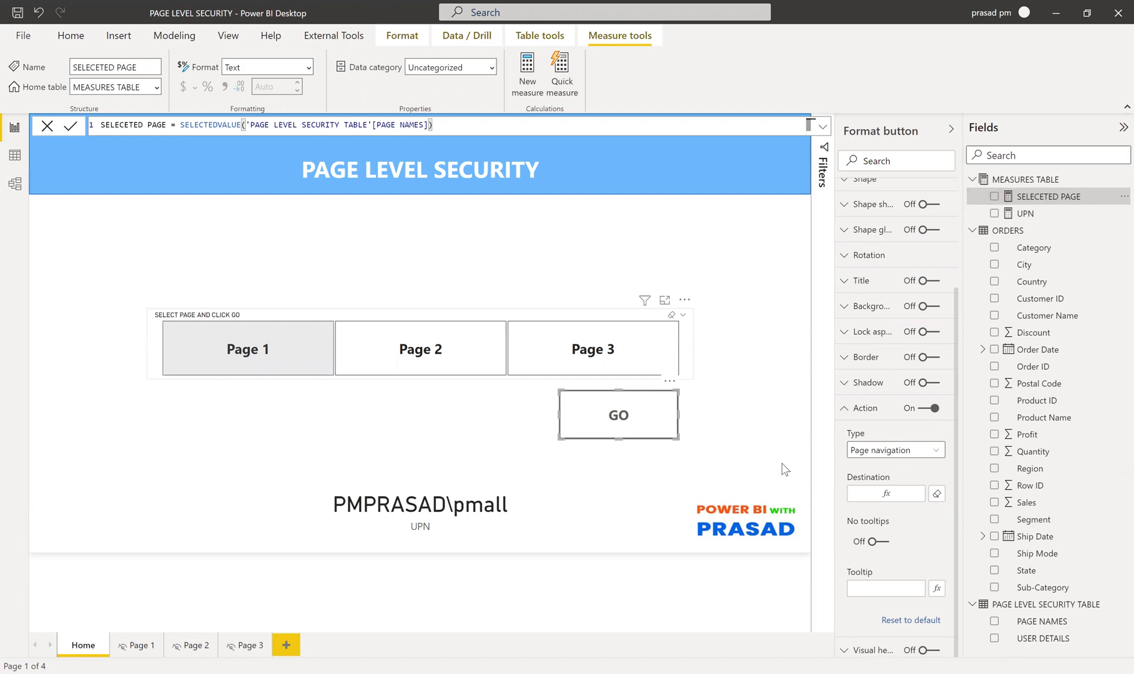
click(900, 497)
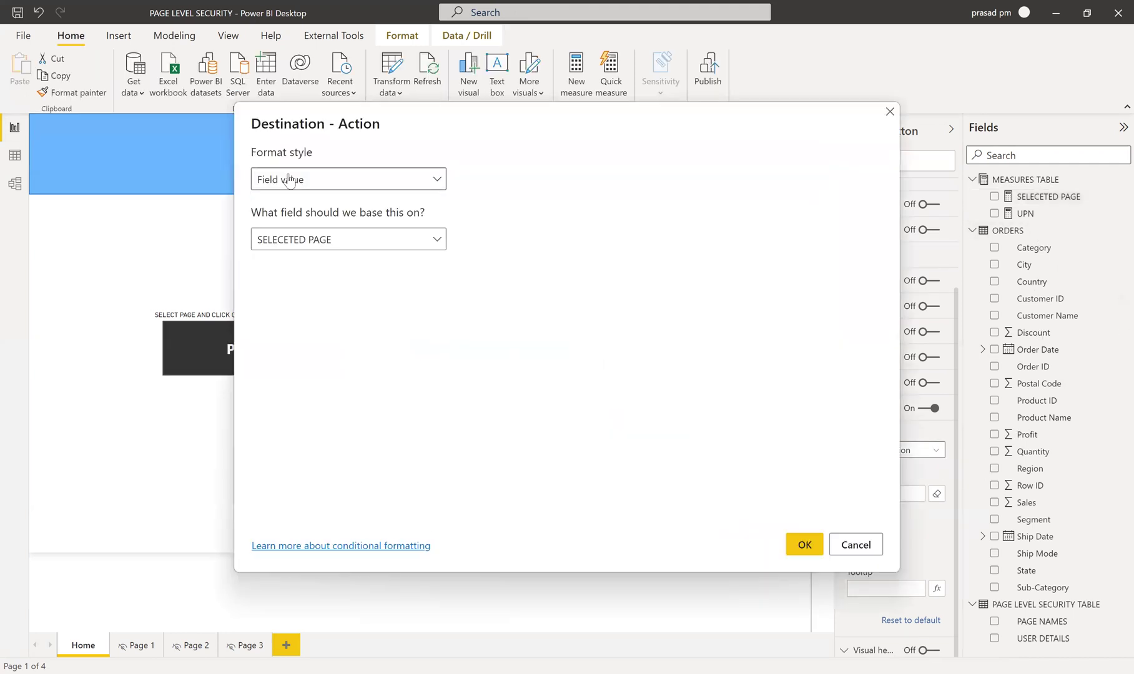
Step: Reset the GO destination and base it on Field value MEASURES TABLE > SELECETED PAGE
click(878, 547)
click(937, 495)
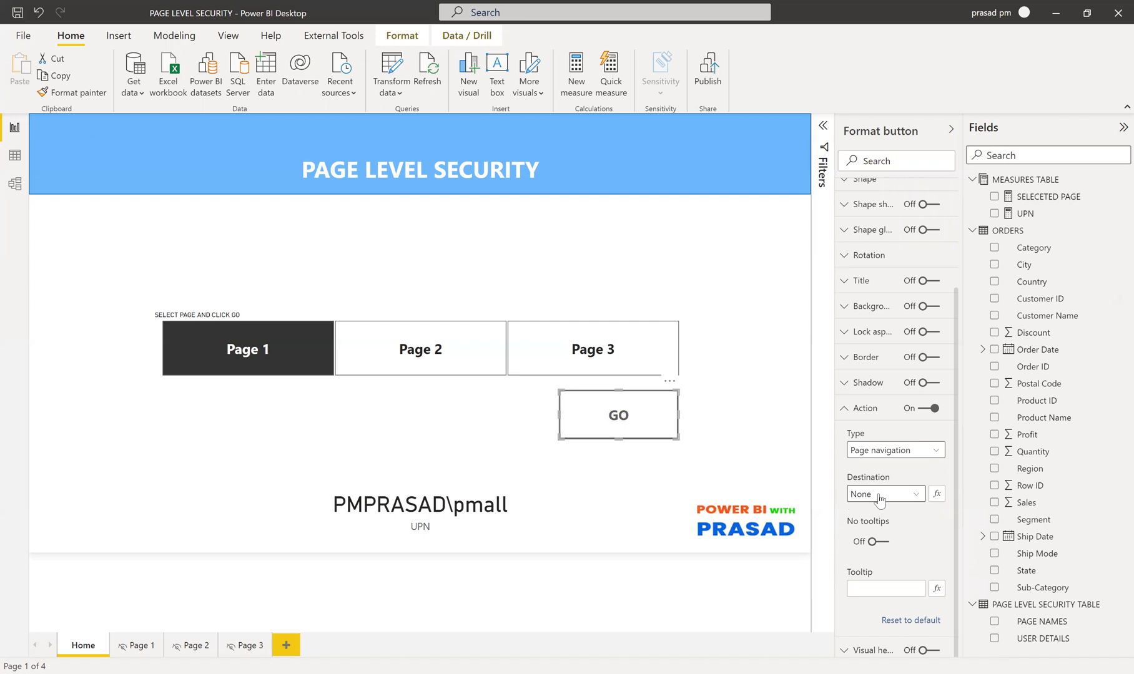
click(937, 495)
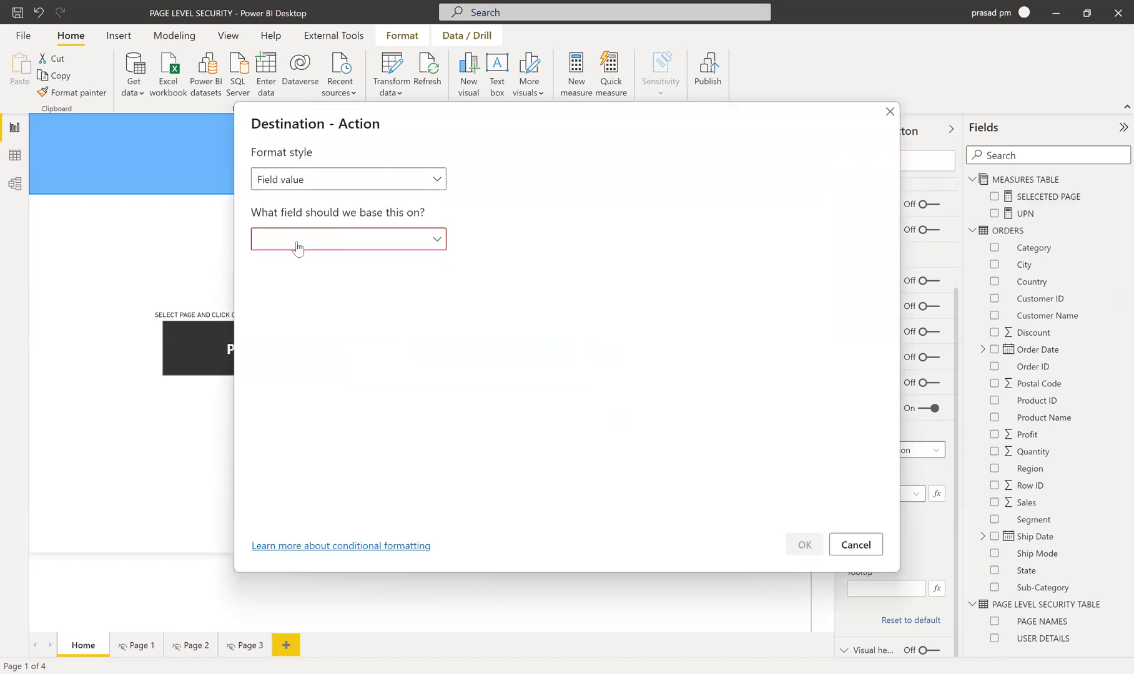
click(298, 240)
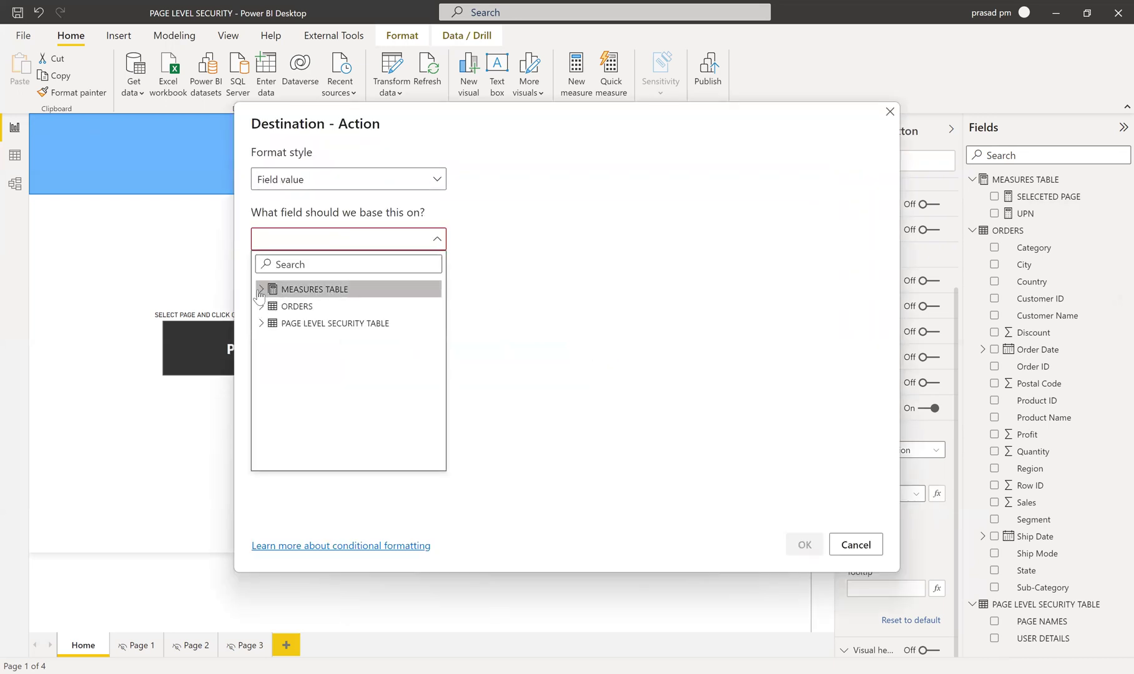
click(261, 291)
click(324, 309)
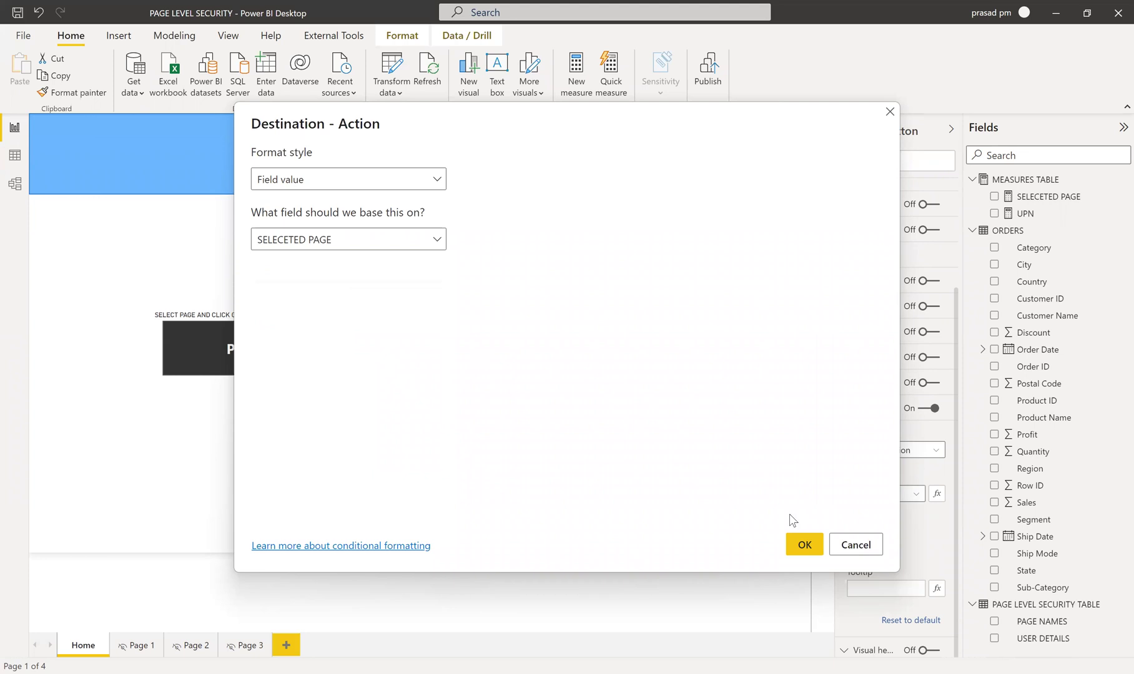
click(804, 546)
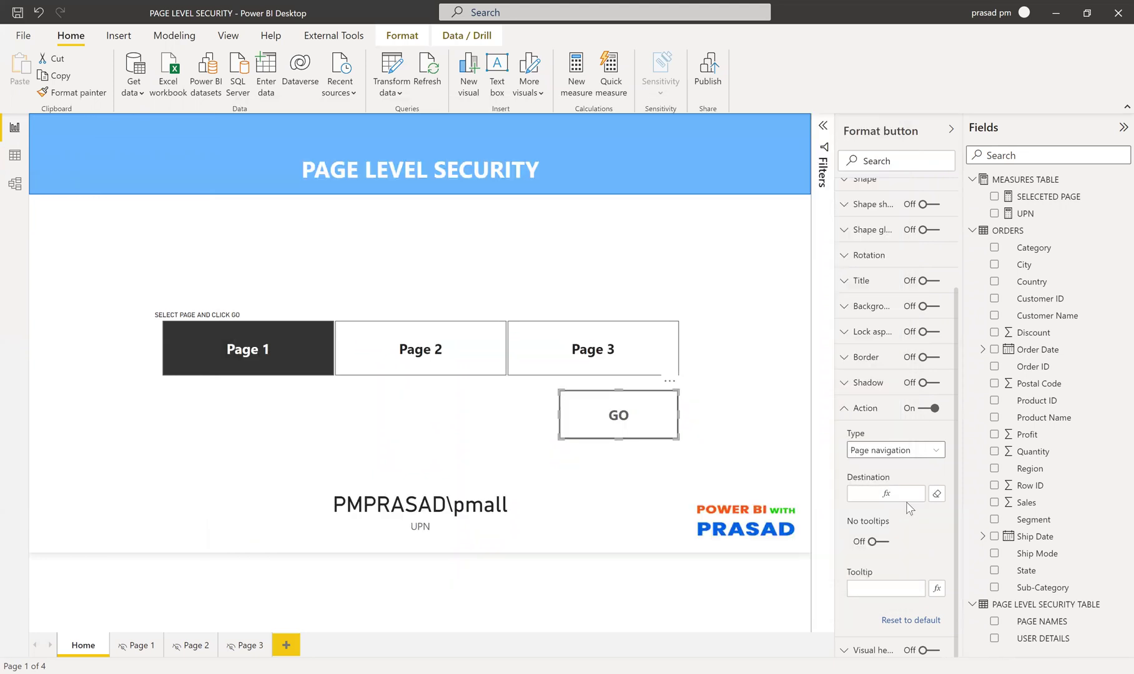
Step: Test GO reaches the Page 1 pie chart, return to Home, and open Manage roles
ctrl+click(617, 427)
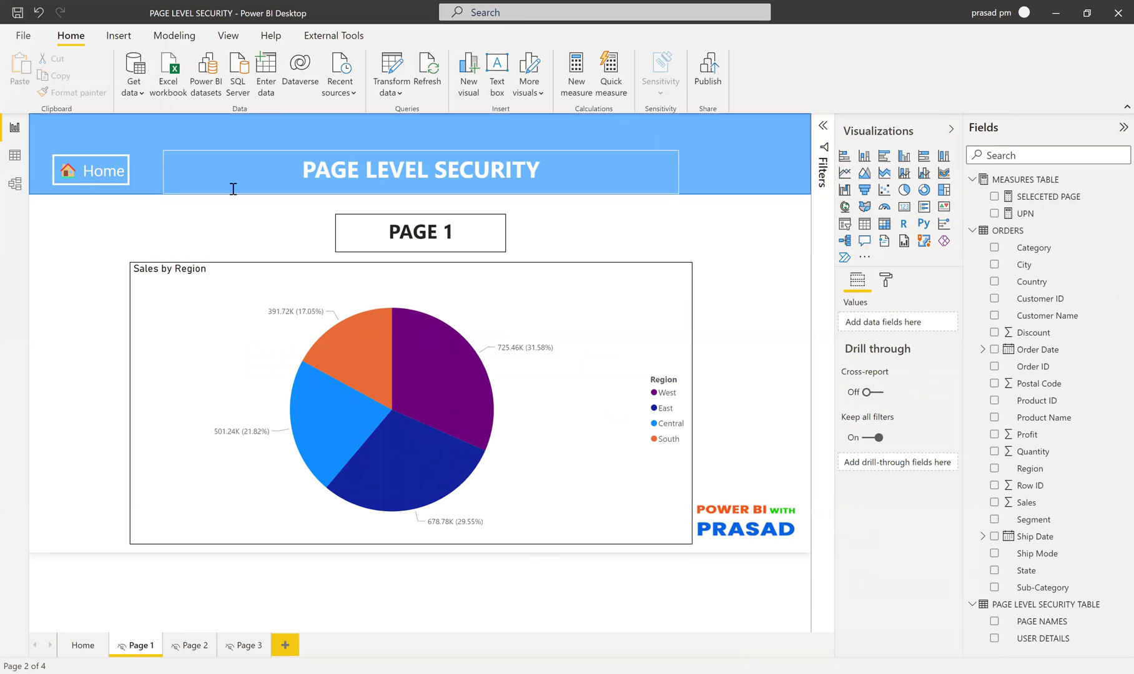
ctrl+click(85, 174)
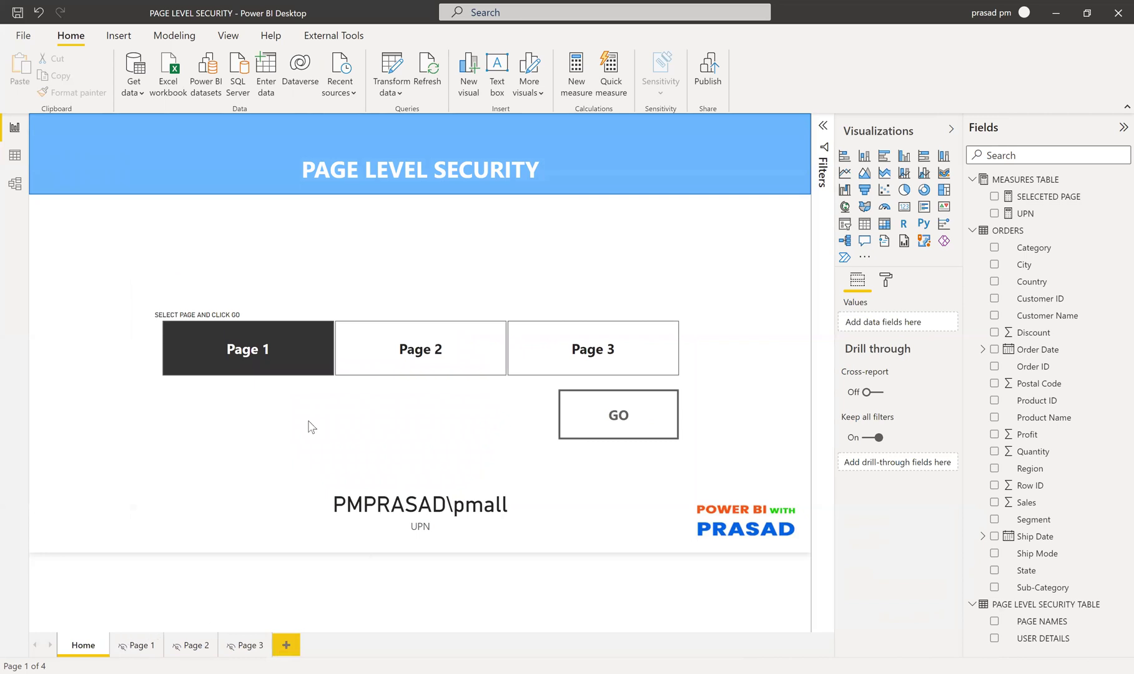
click(166, 38)
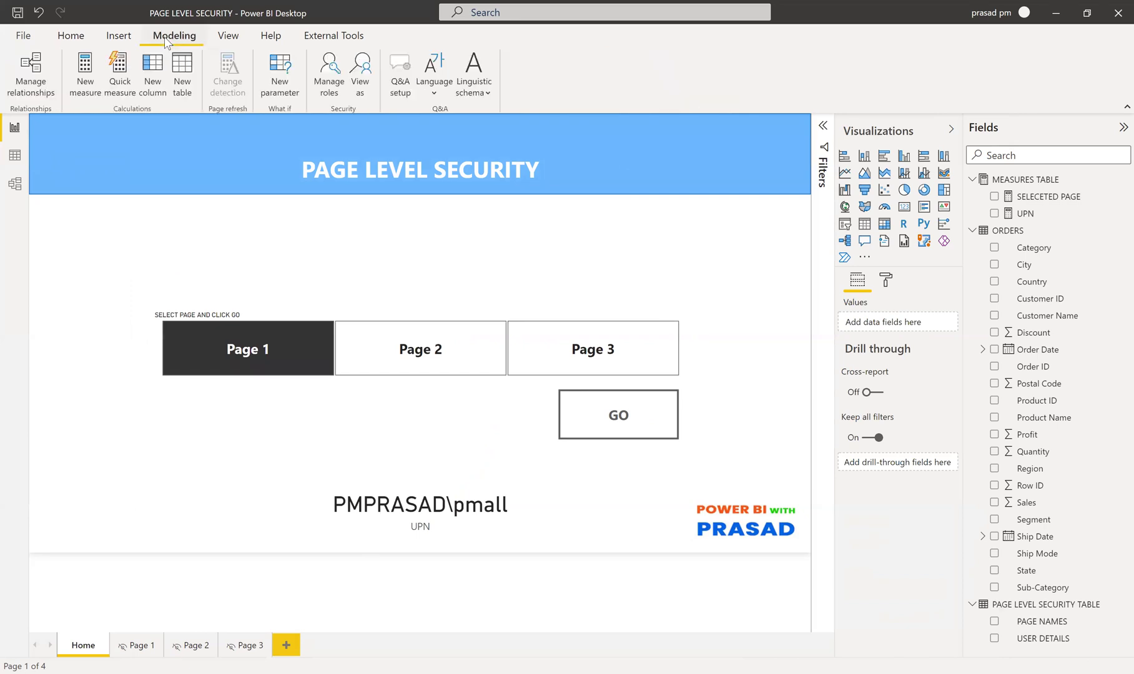
click(331, 86)
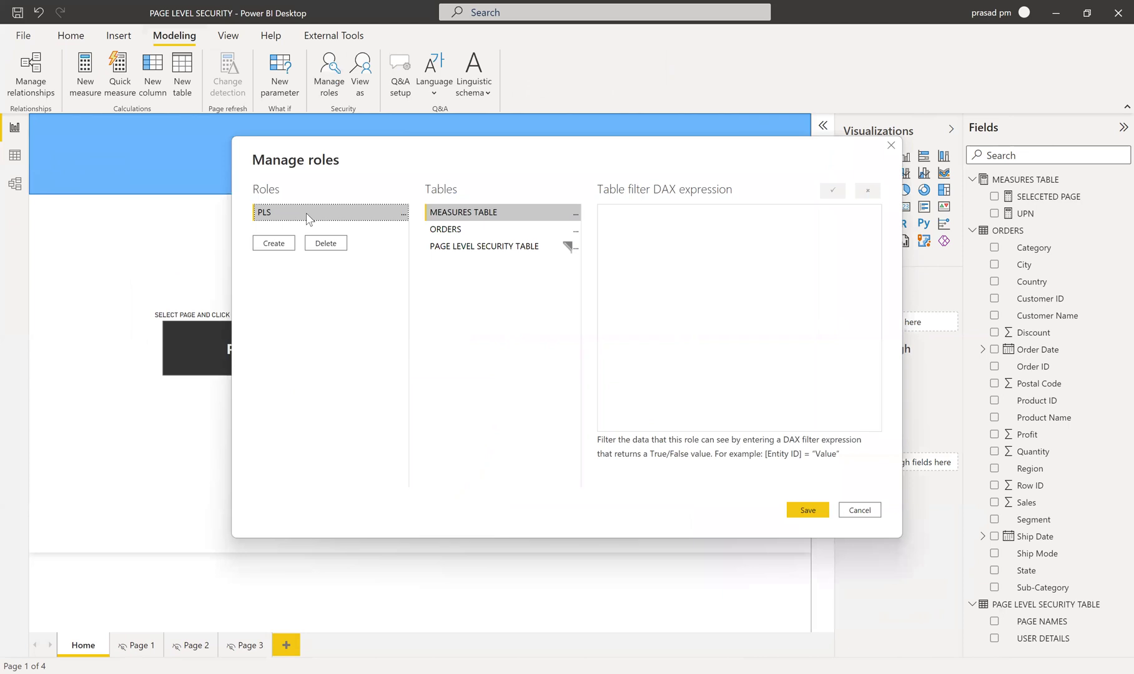
Step: Inspect the PLS filter [USER DETAILS] = USERPRINCIPALNAME() and cancel without changes
click(571, 251)
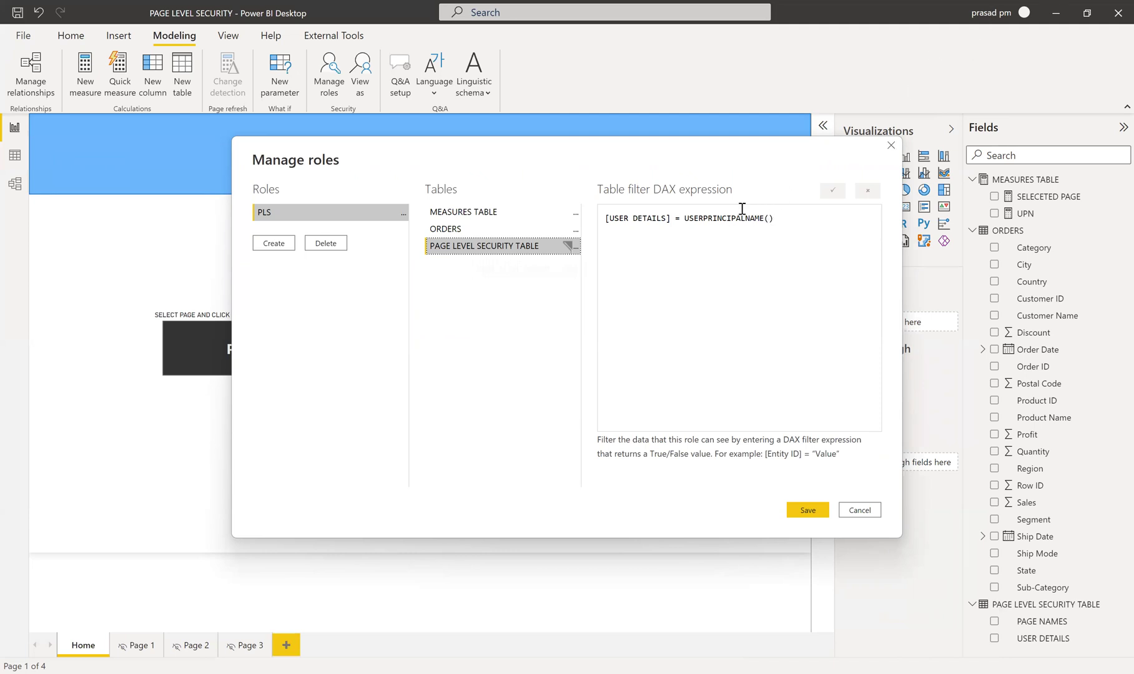
click(687, 219)
shift+click(776, 218)
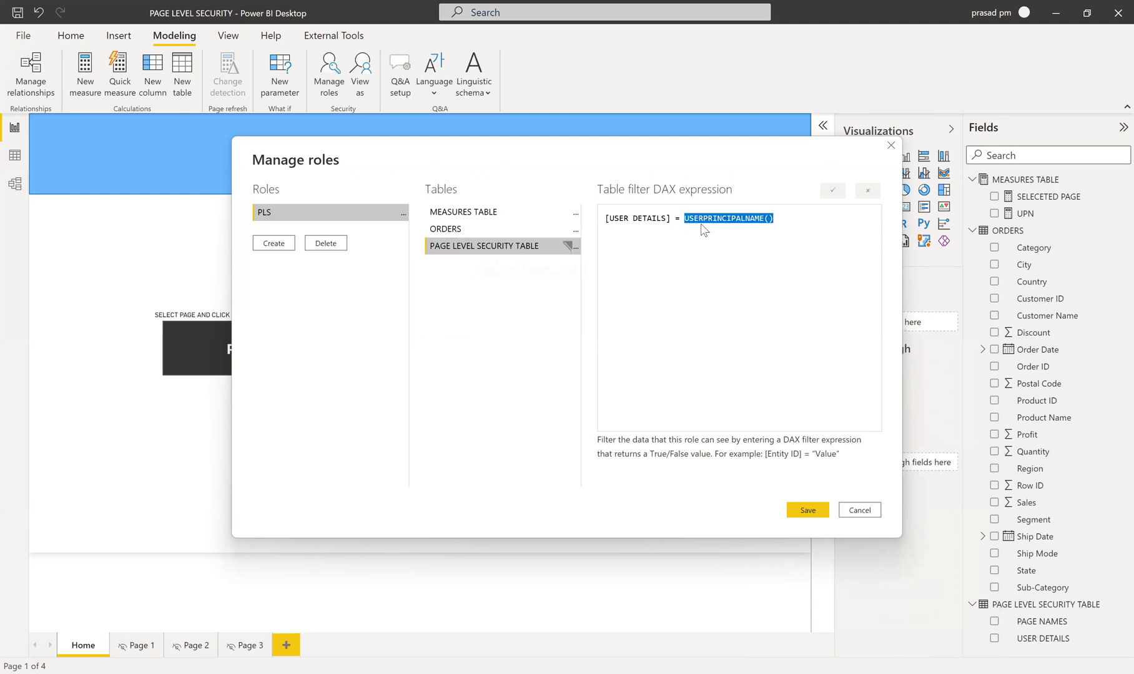
click(669, 220)
click(857, 511)
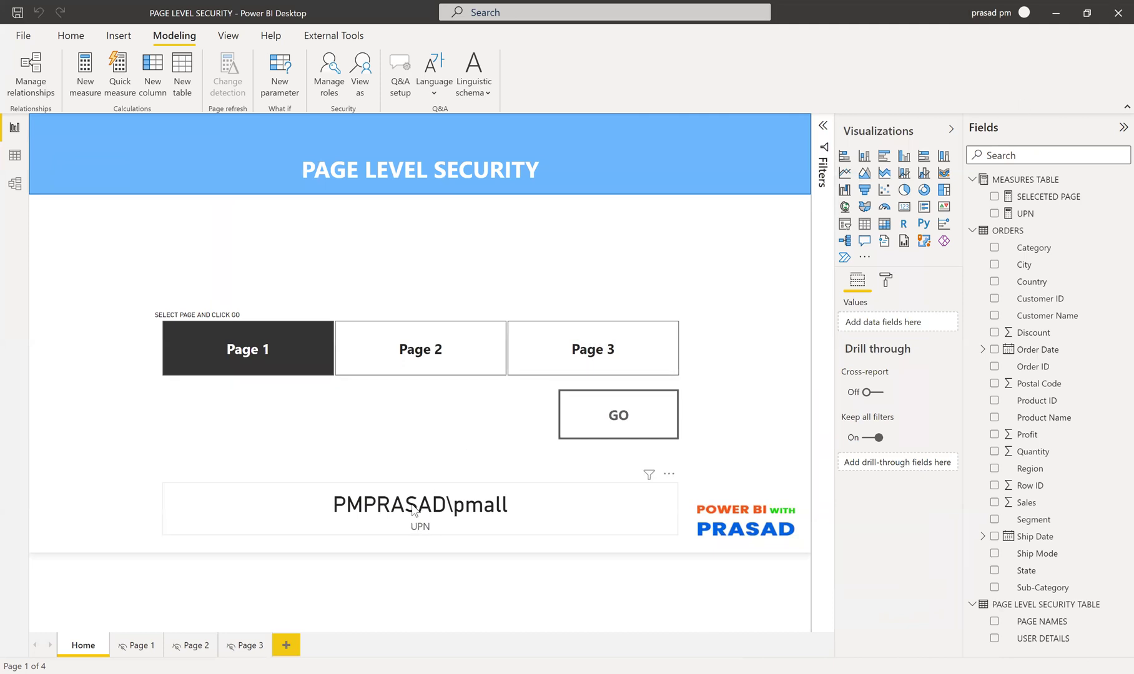
Step: Recheck the user-to-page rows, return to the report, and open the View as roles choices
click(15, 156)
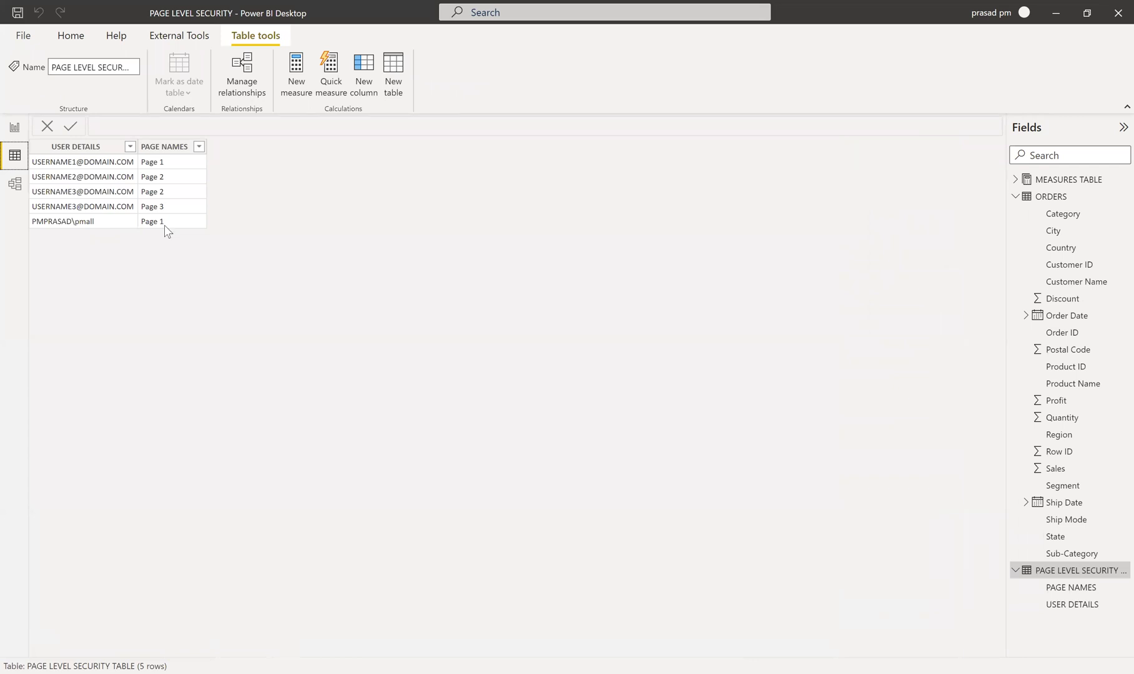
click(10, 131)
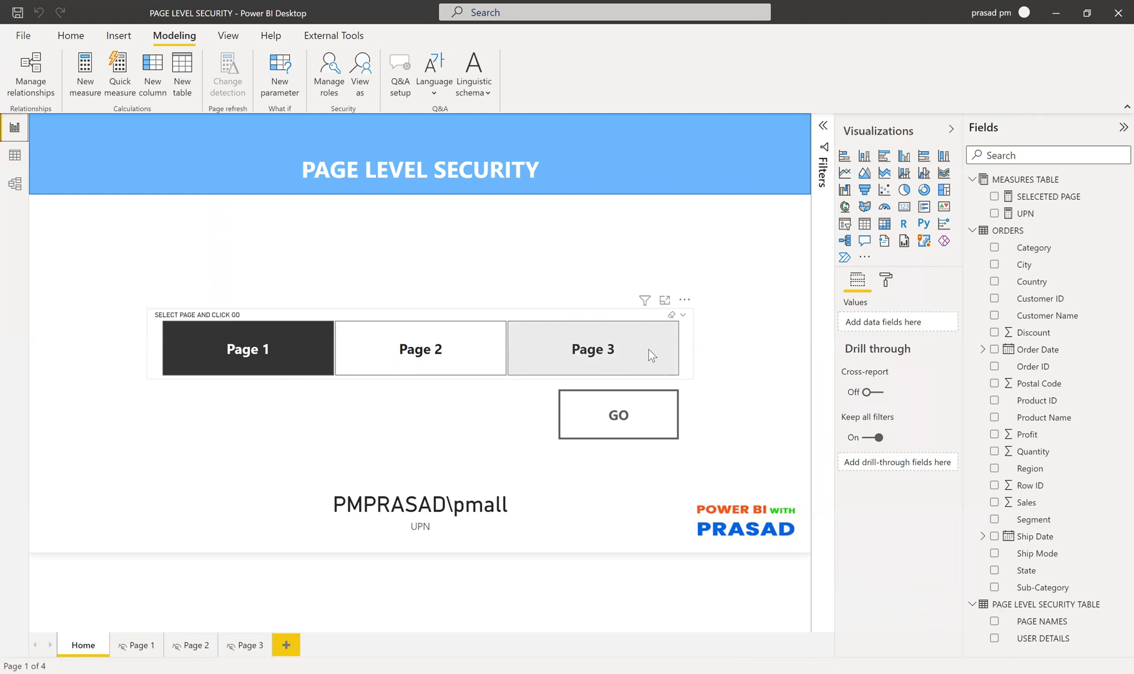
click(359, 88)
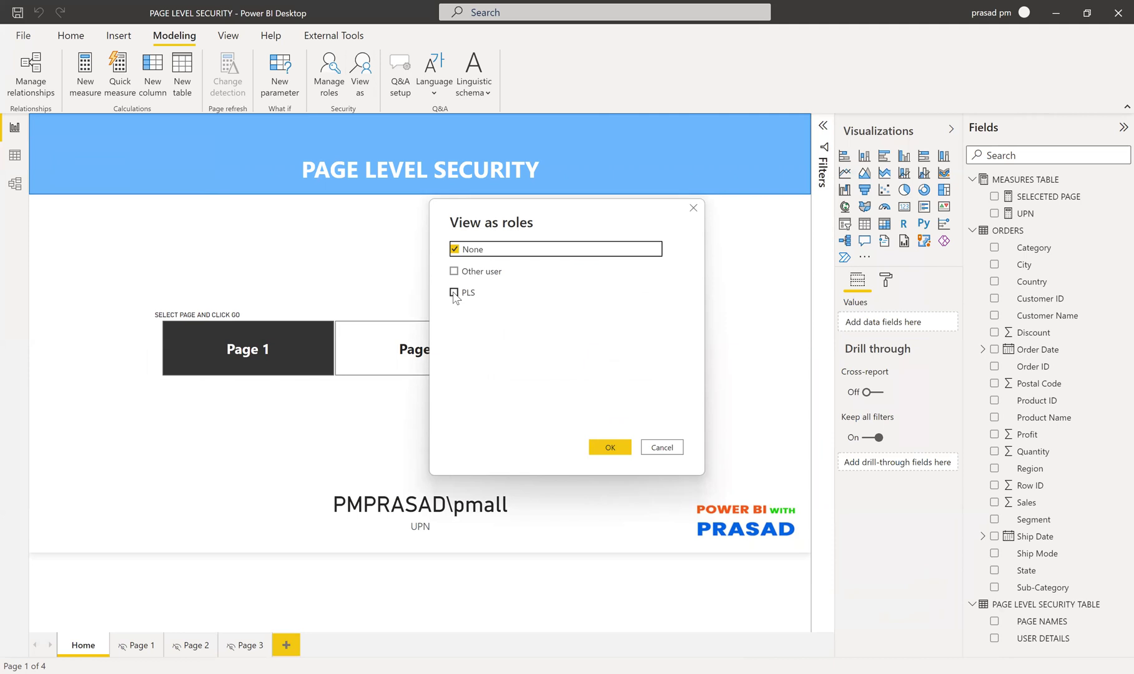
Step: View the report as the PLS role and choose Page 1 in the page slicer
click(454, 293)
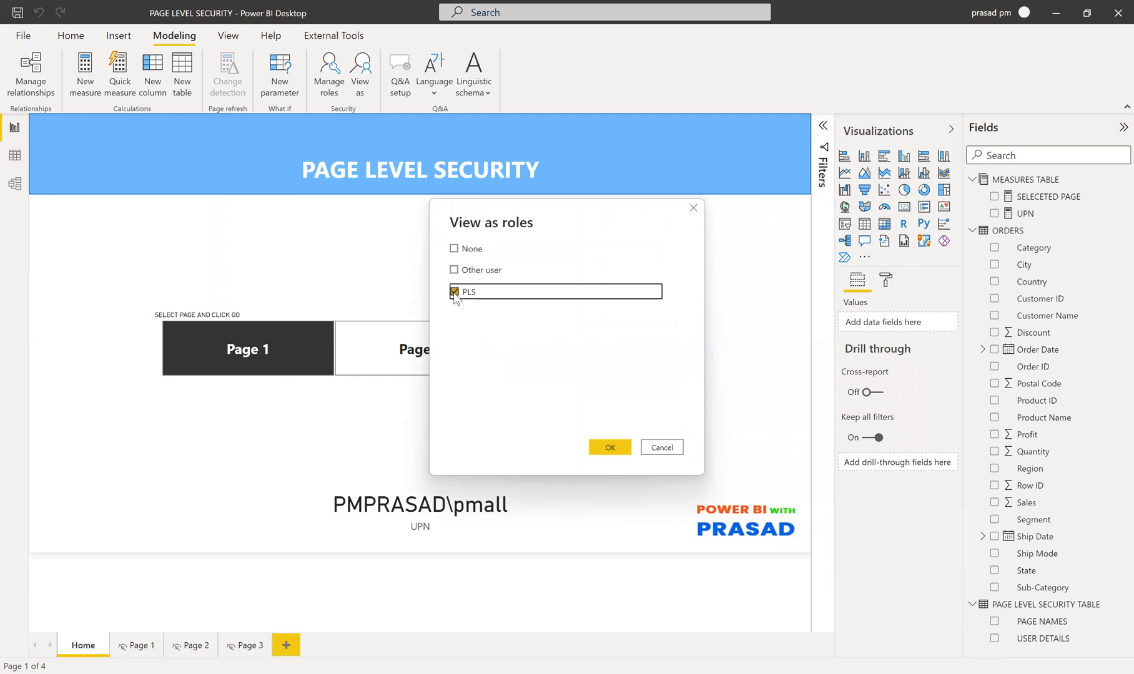
click(609, 448)
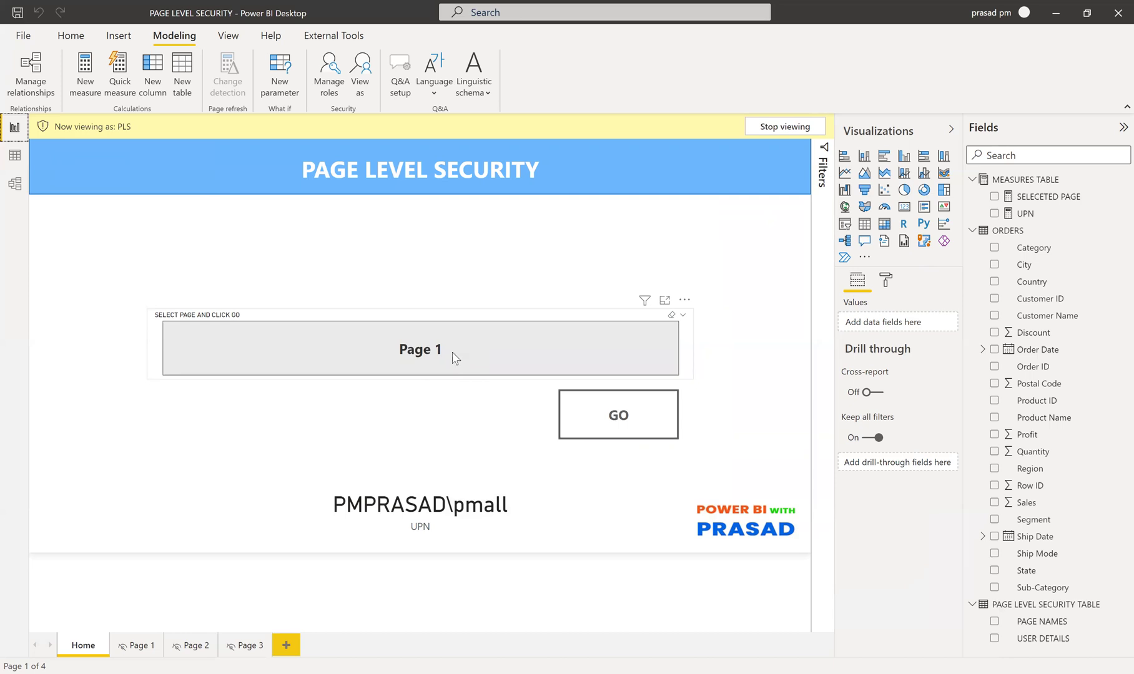
click(455, 357)
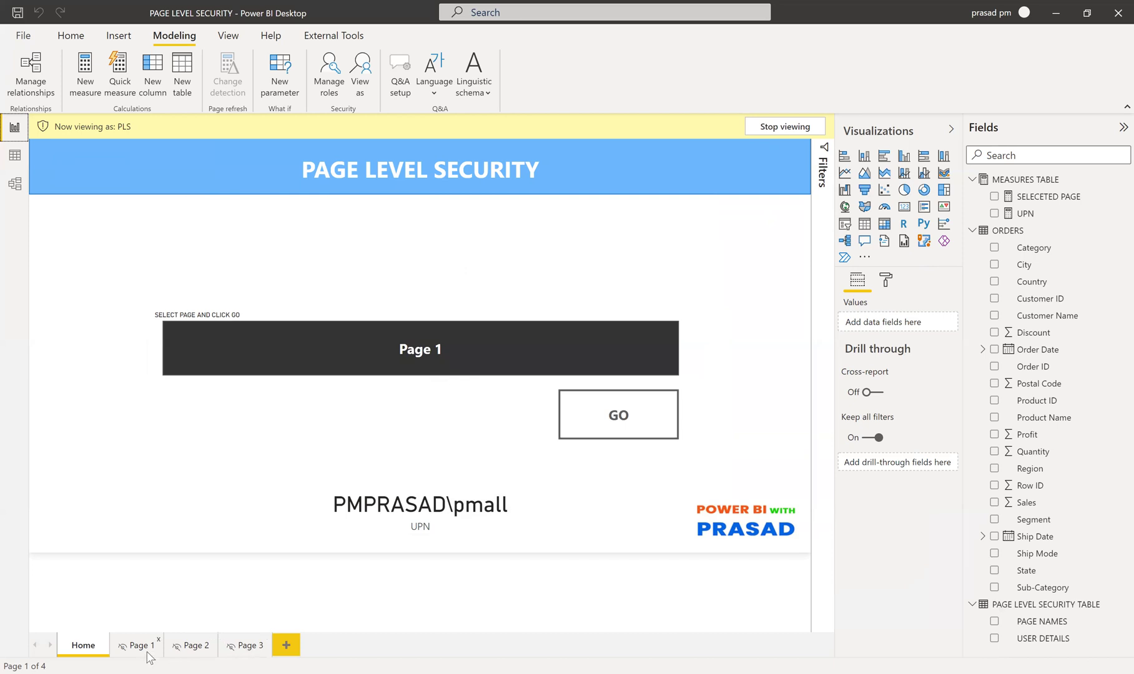
click(484, 361)
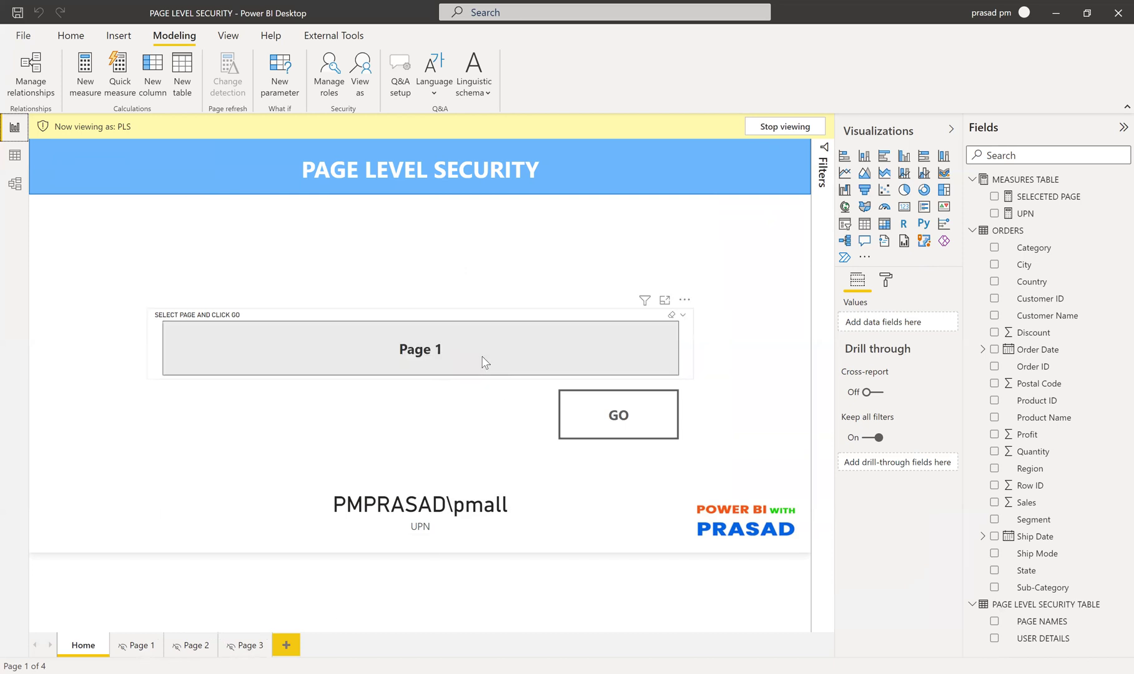
click(484, 361)
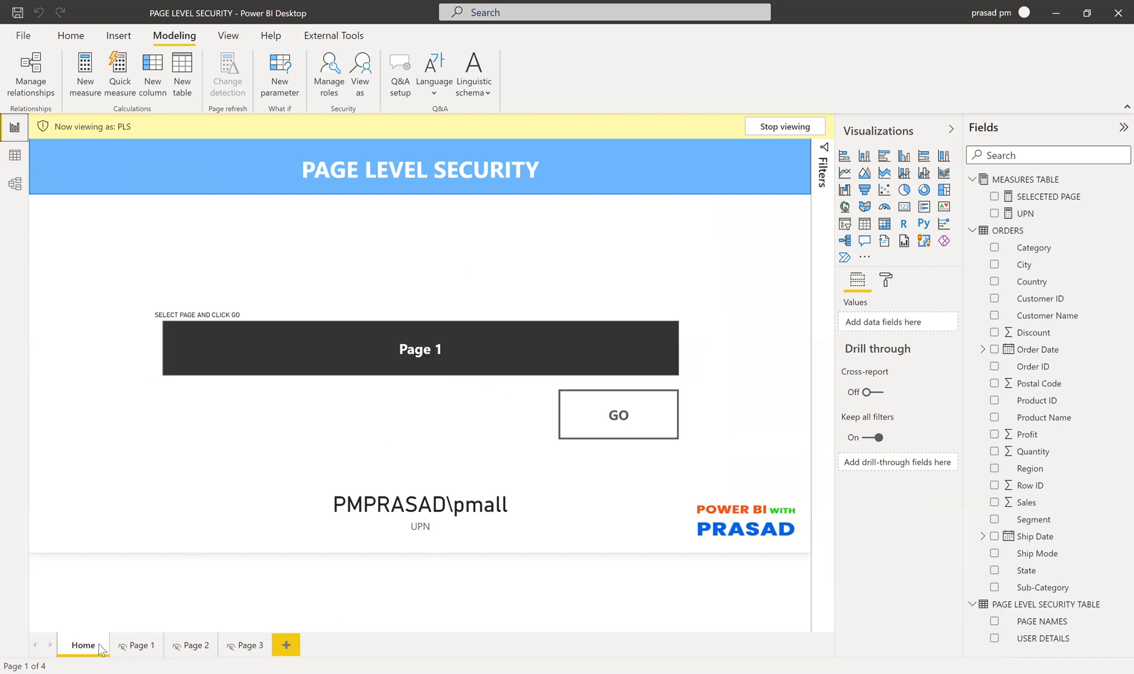
click(464, 368)
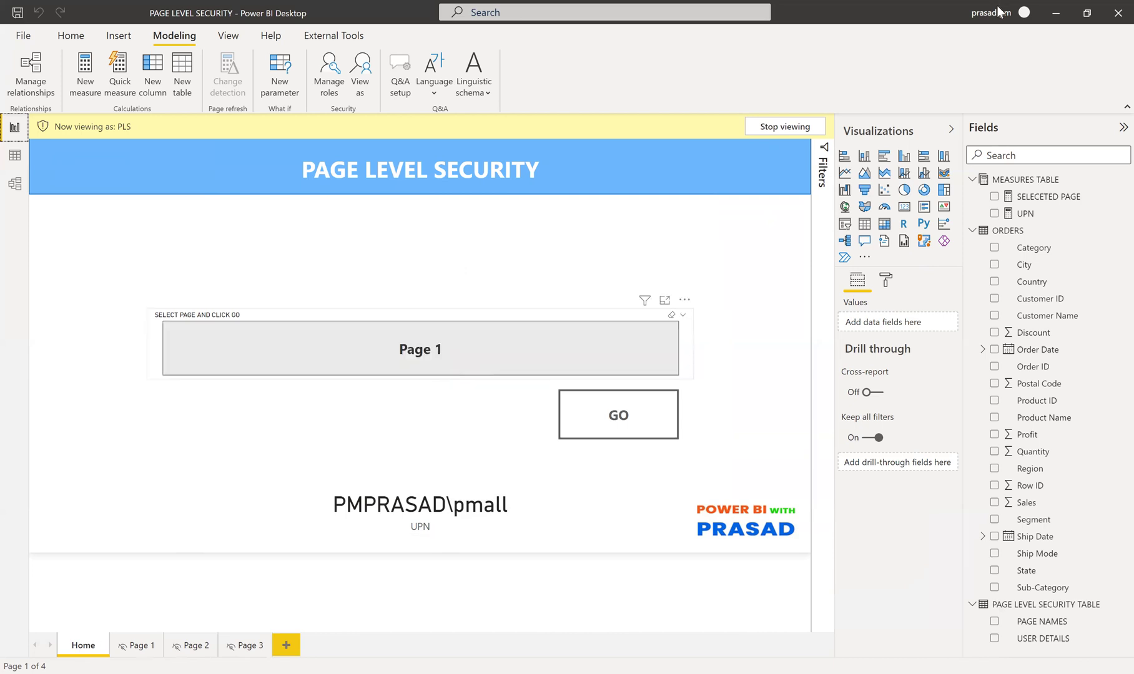
click(491, 359)
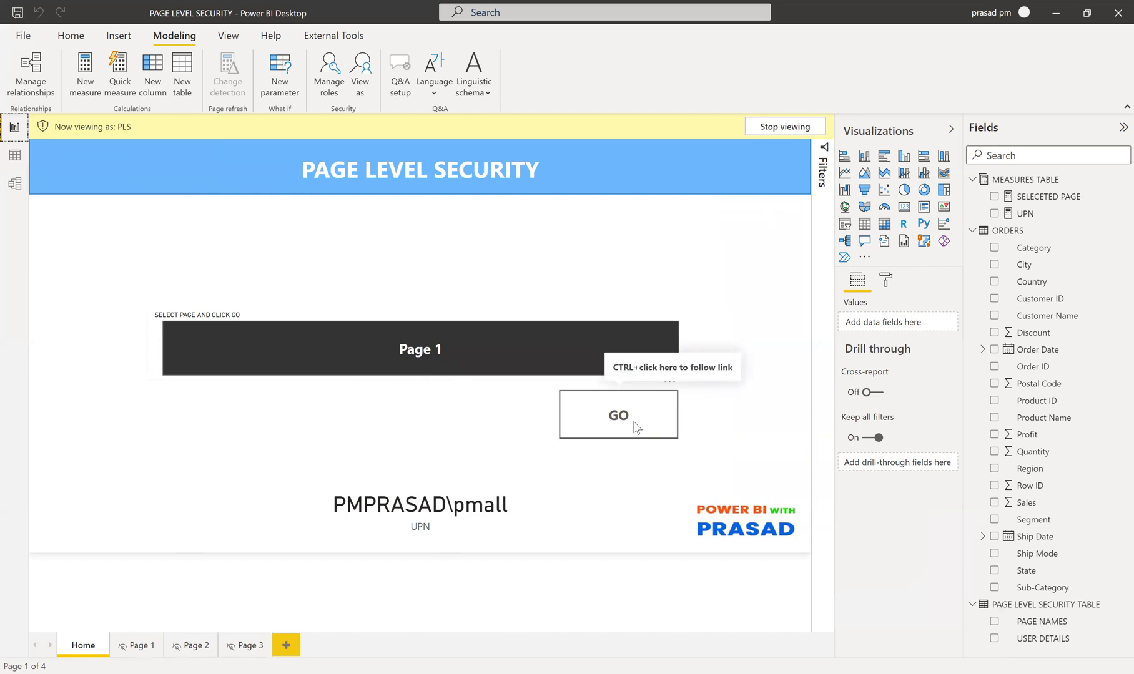
Step: Follow GO to Page 1, return Home, clear the slicer, and stop viewing as PLS
ctrl+click(633, 428)
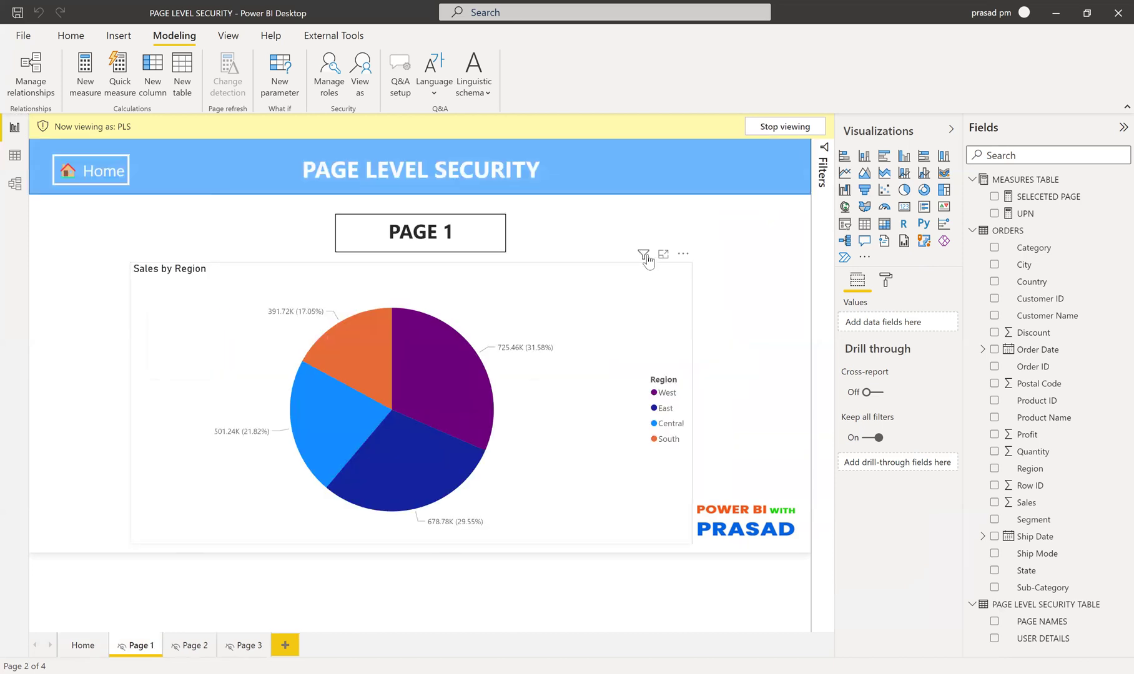
ctrl+click(93, 176)
click(435, 347)
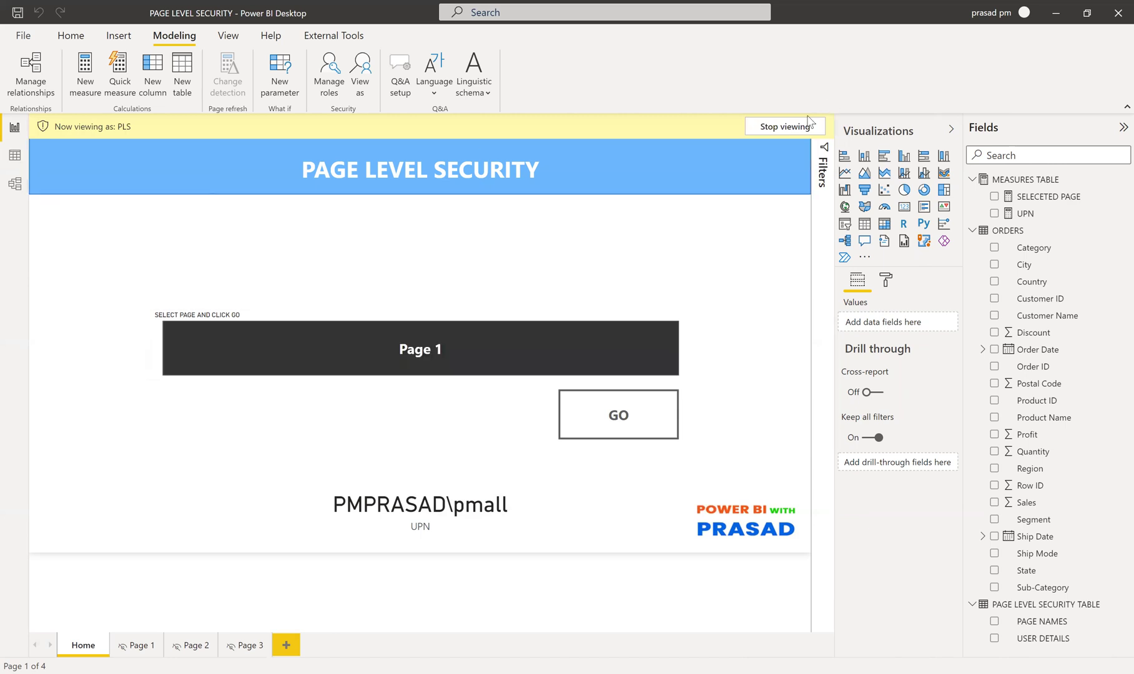
click(774, 129)
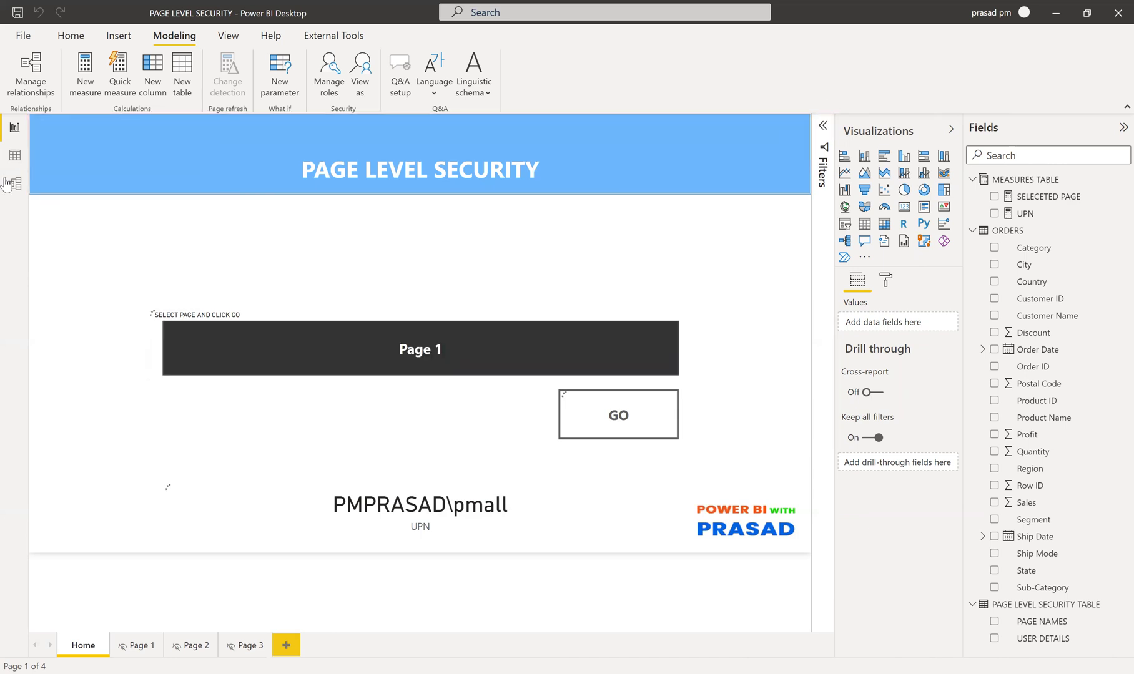
Step: After checking the security table, view as PLS with Other user set to the third user's e-mail
click(15, 154)
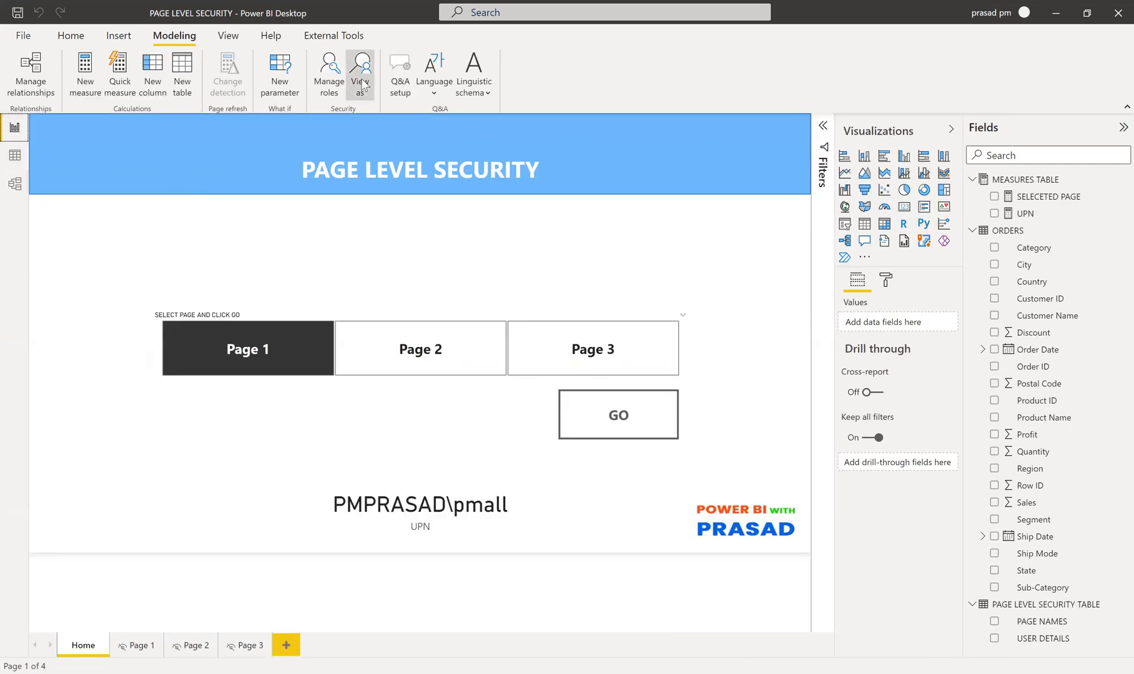
click(361, 81)
click(454, 270)
click(454, 292)
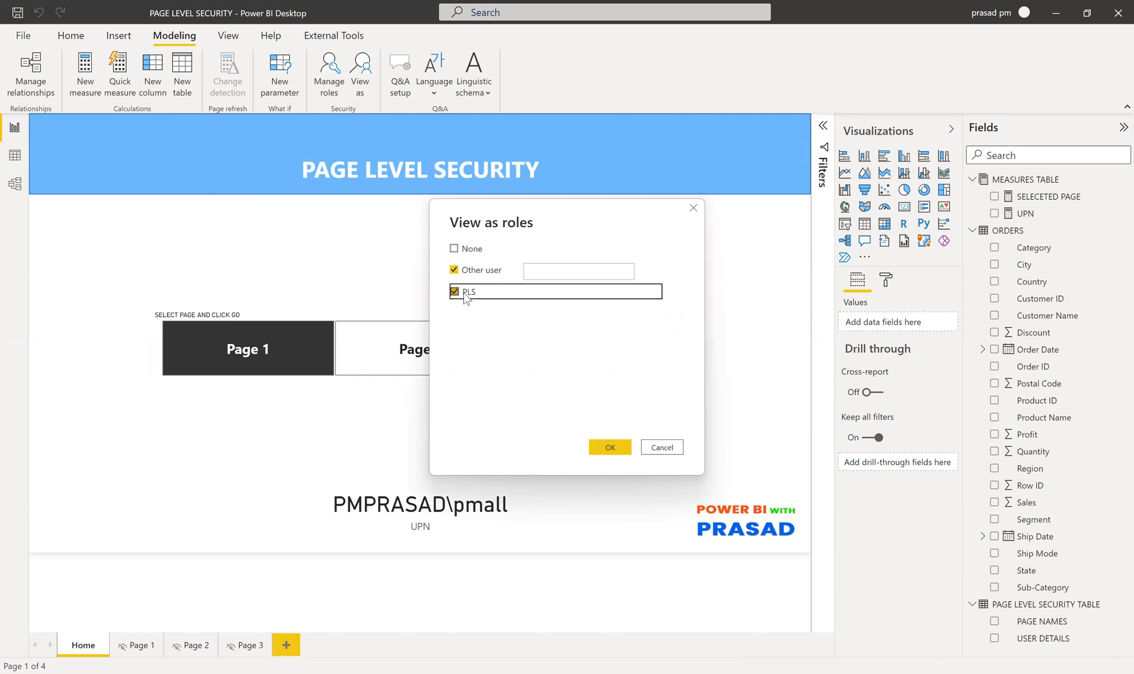
click(529, 269)
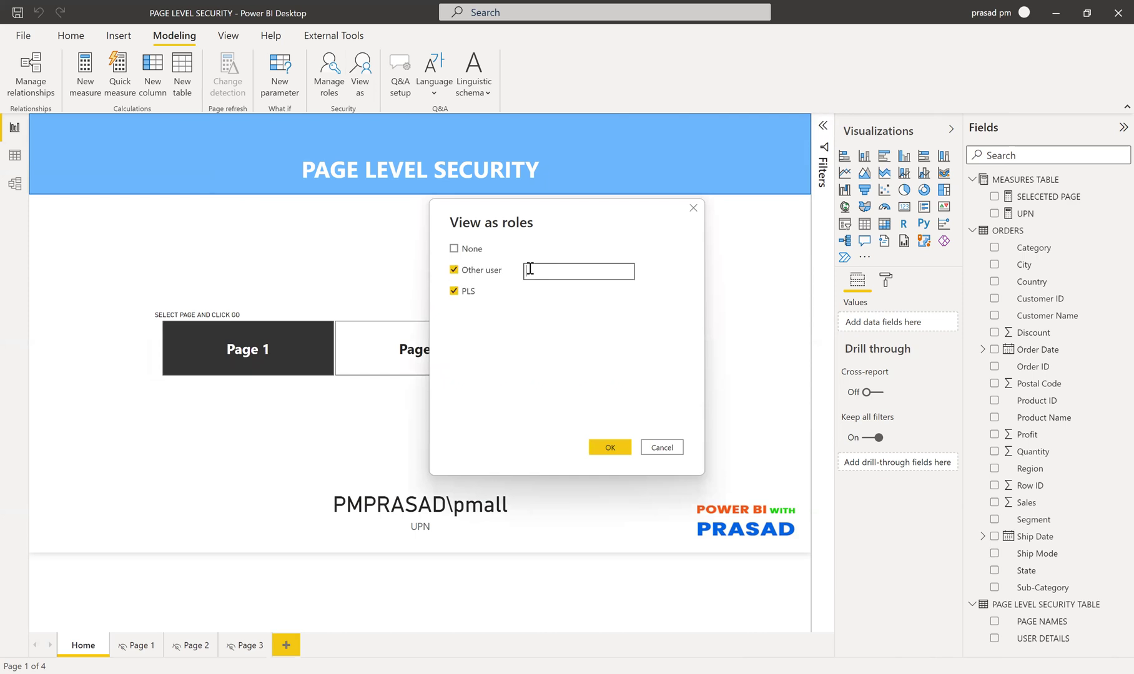
text(l)
text(SERNAME3)
text(@DOM)
text(AIN)
text(.COM)
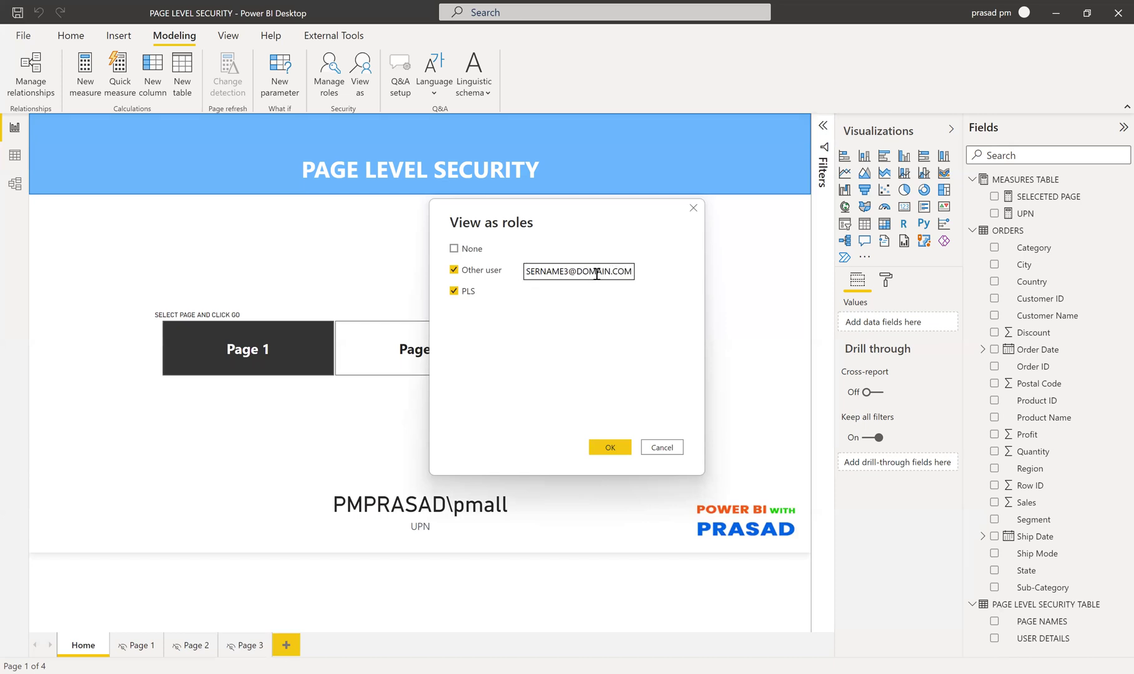
click(609, 447)
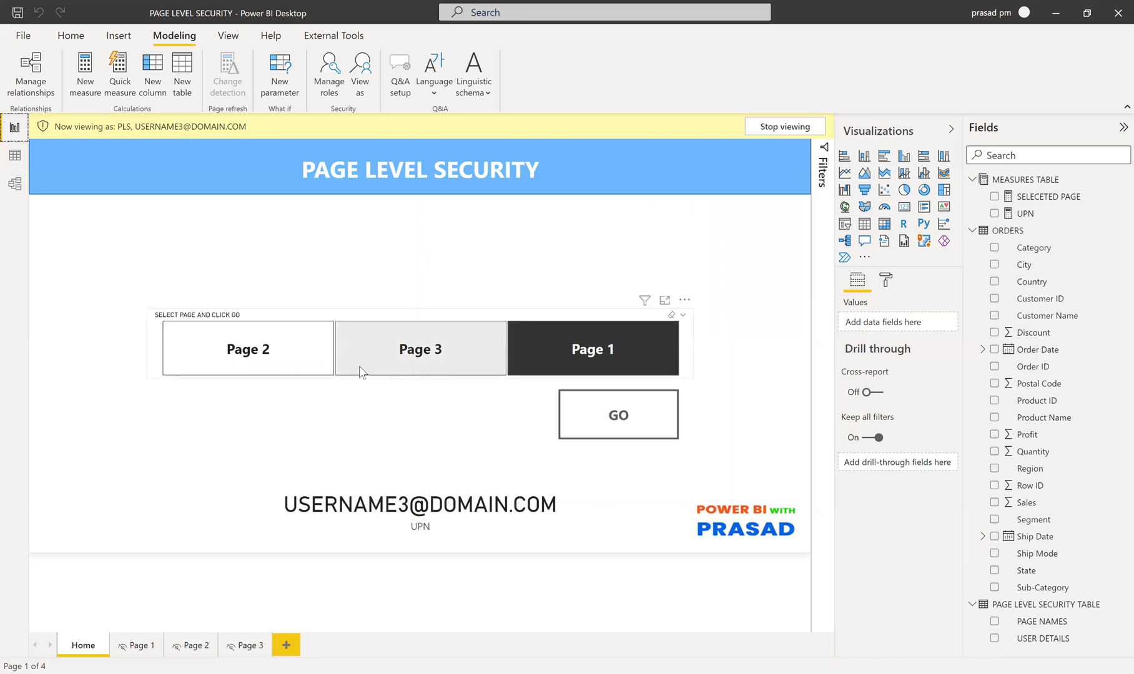
Step: Choose Page 2 in the home page slicer, open it via GO, and return Home
click(272, 379)
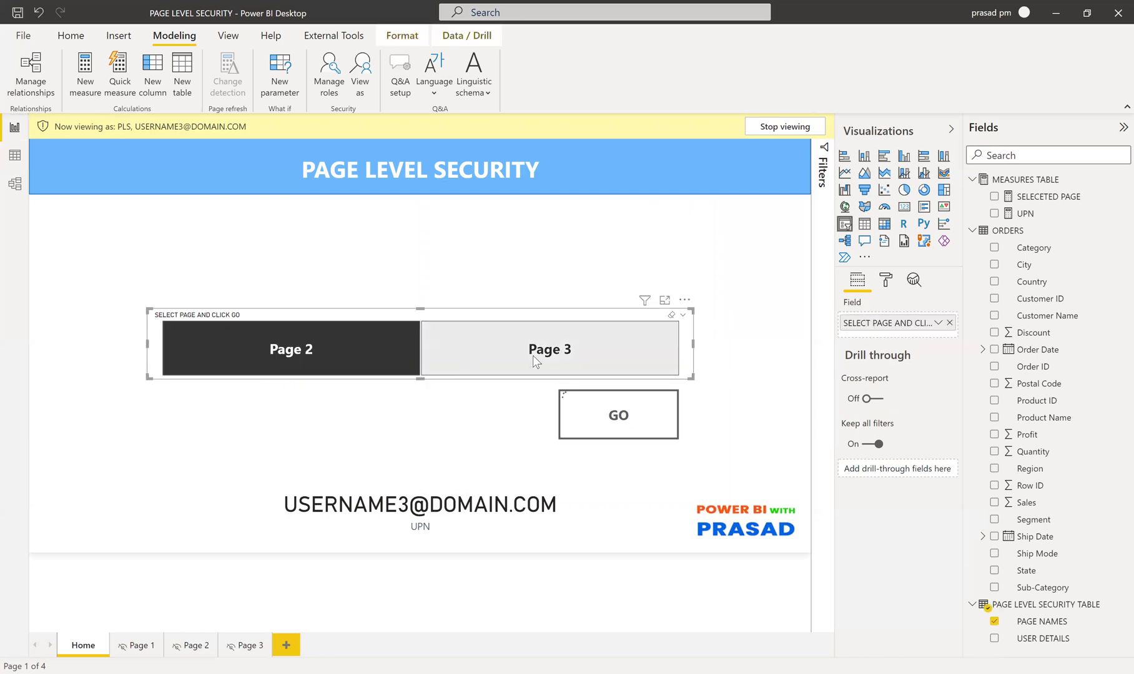
click(458, 265)
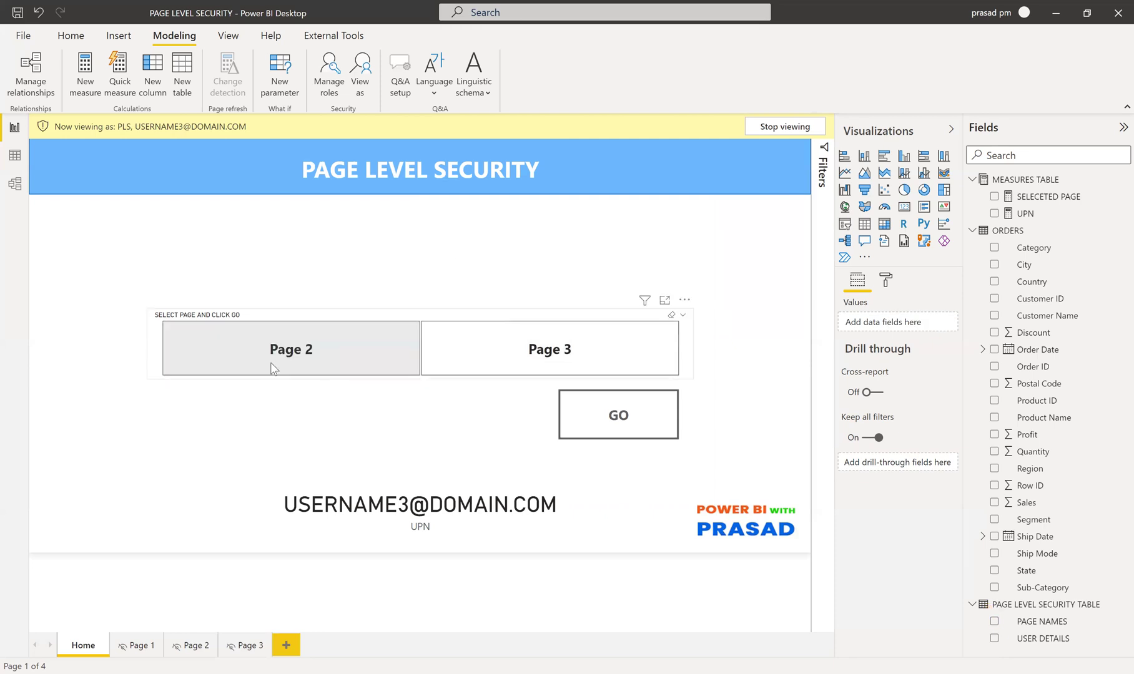
click(357, 358)
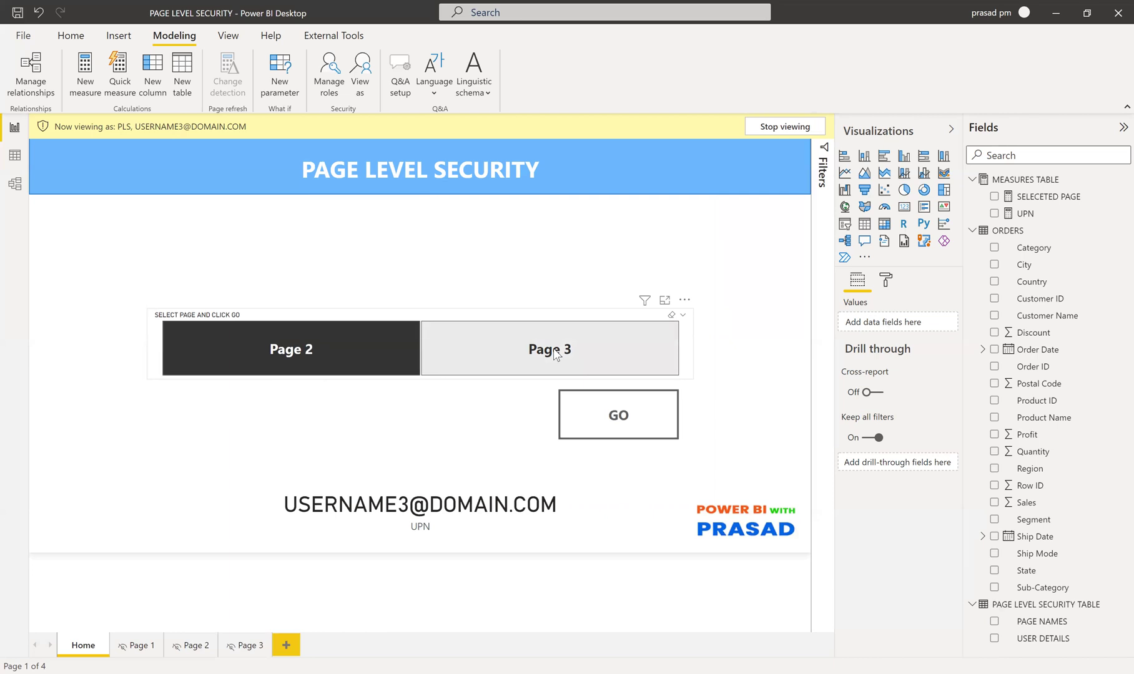
ctrl+click(612, 424)
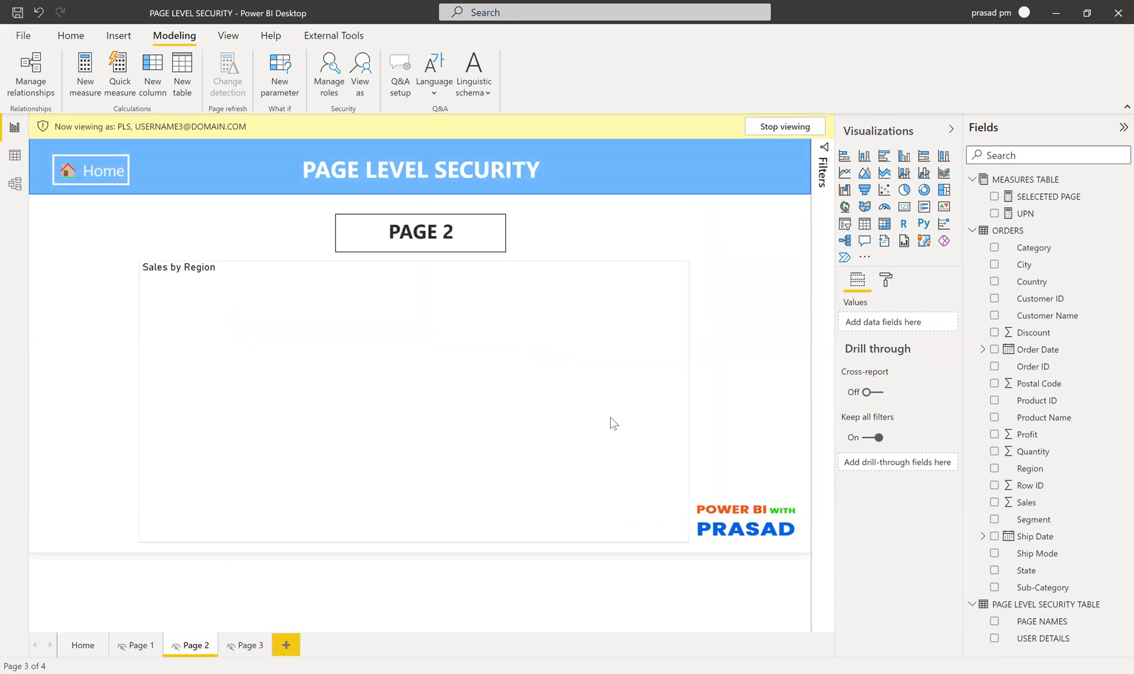
ctrl+click(100, 176)
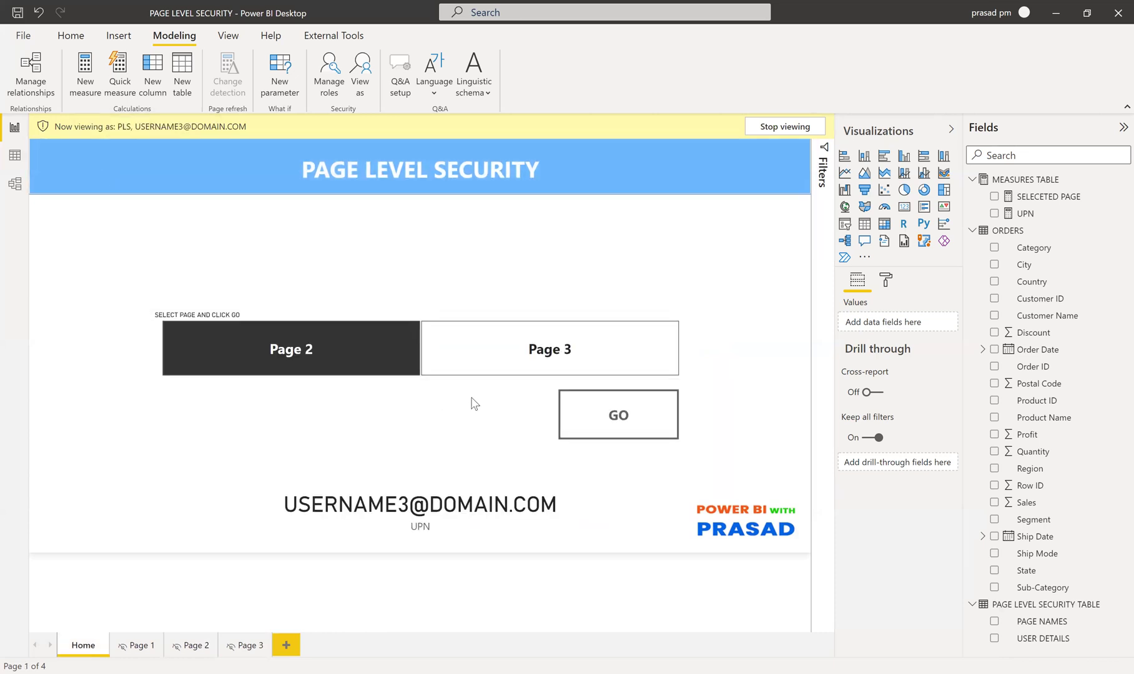
Step: Open Page 3 from the slicer, return Home, and check this user's security table rows in Data view
click(595, 359)
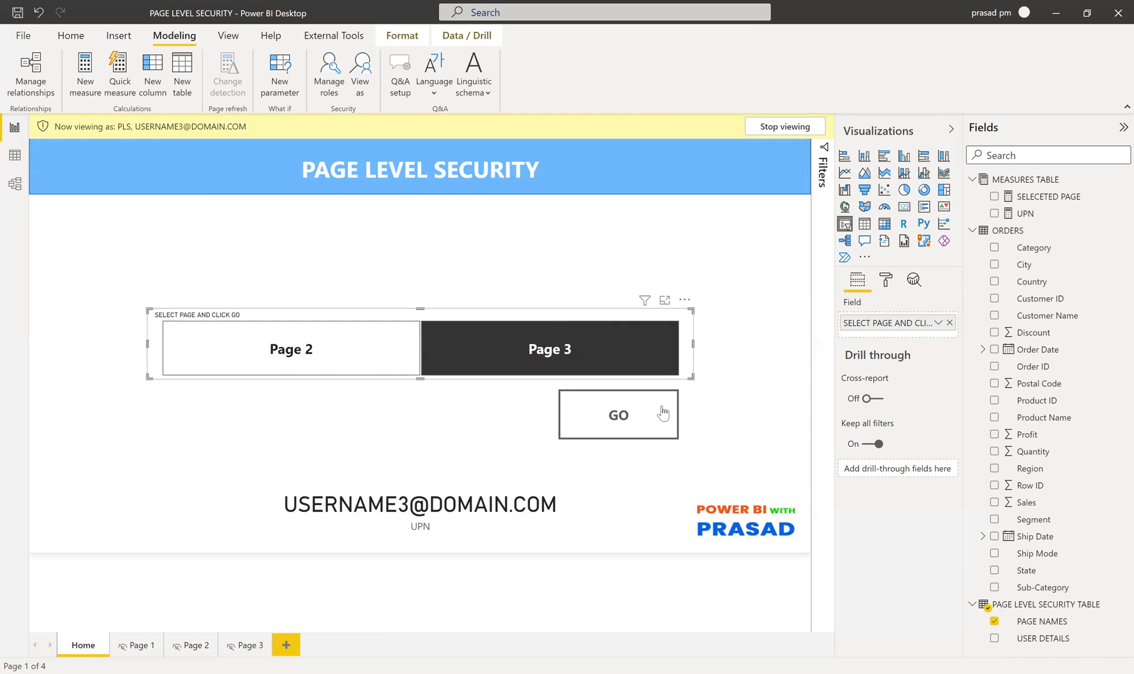
ctrl+click(596, 423)
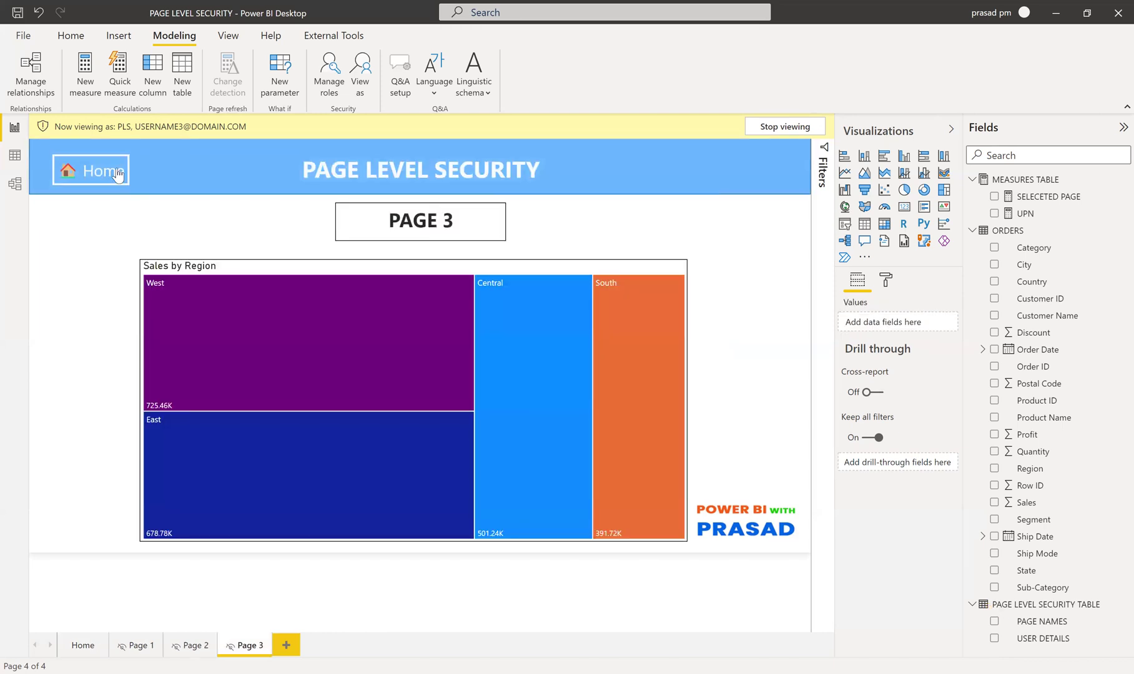
ctrl+click(98, 163)
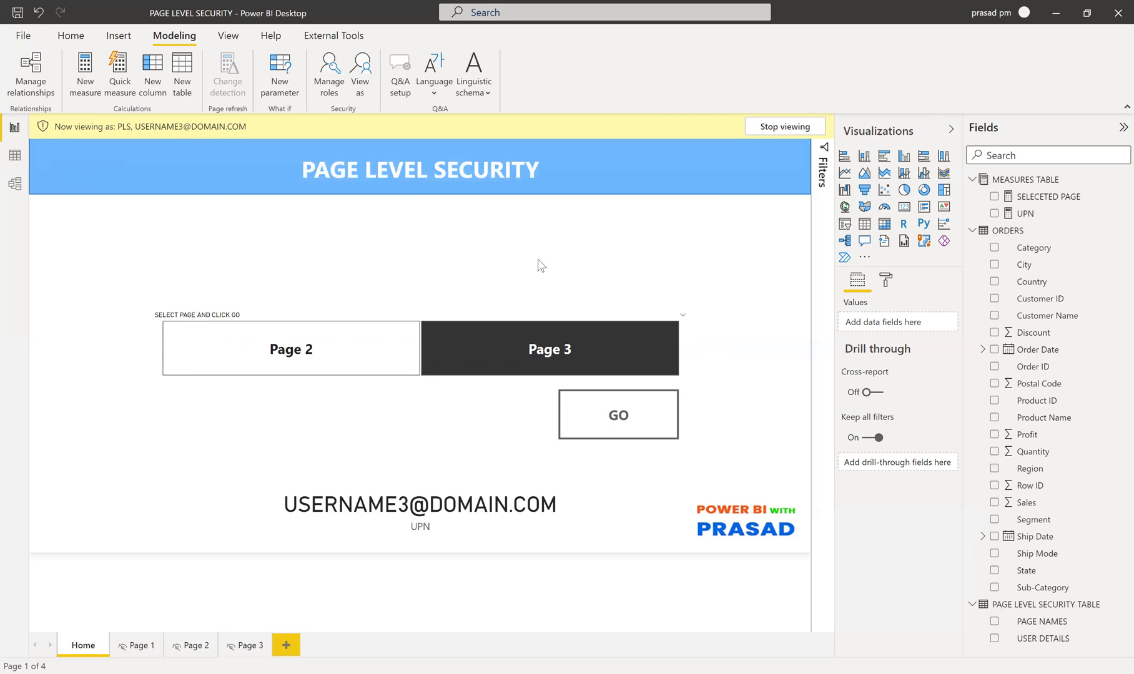
click(14, 155)
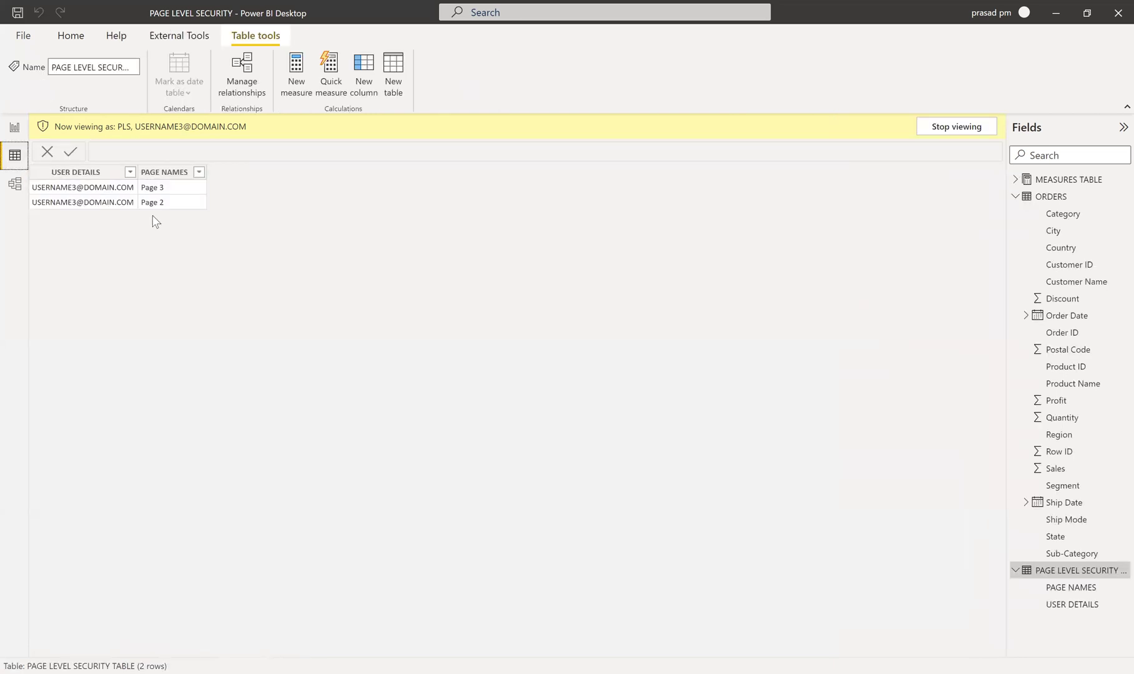
Step: Stop viewing as the test user so all 5 rows return, then go back to Report view
click(940, 128)
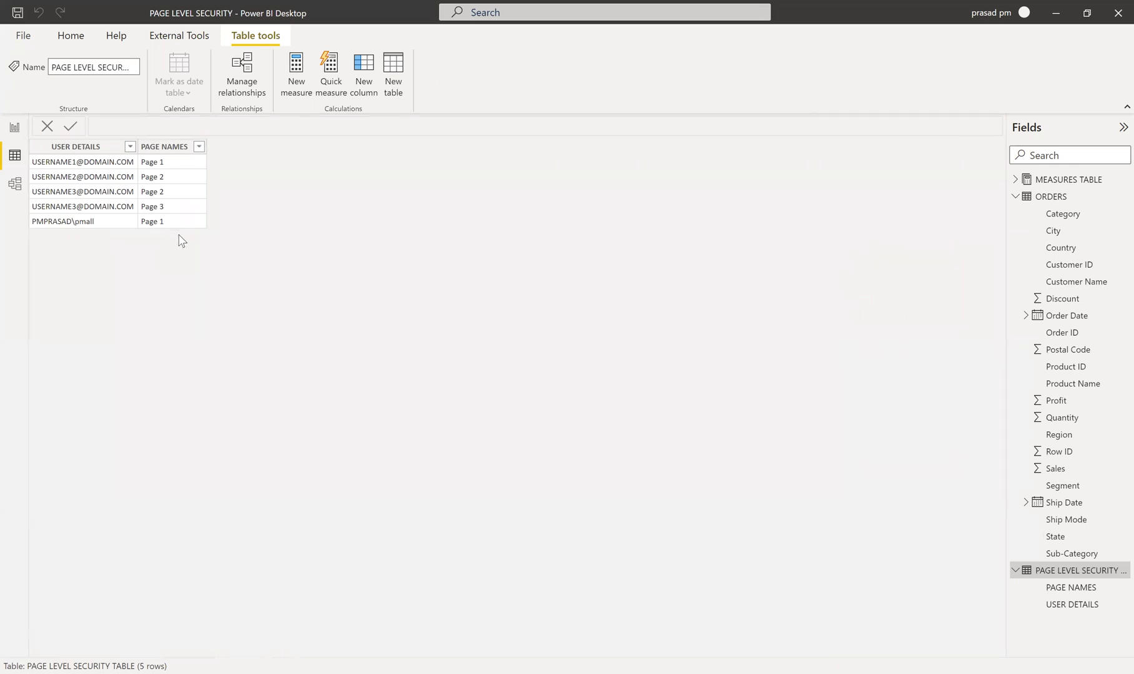
click(14, 127)
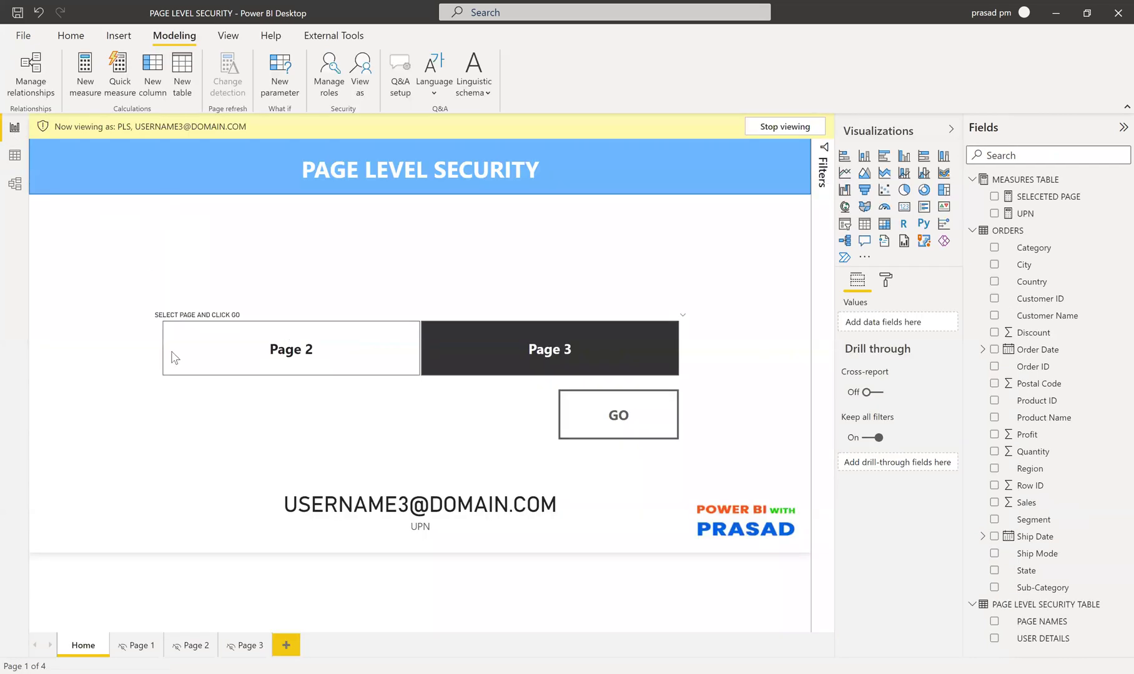